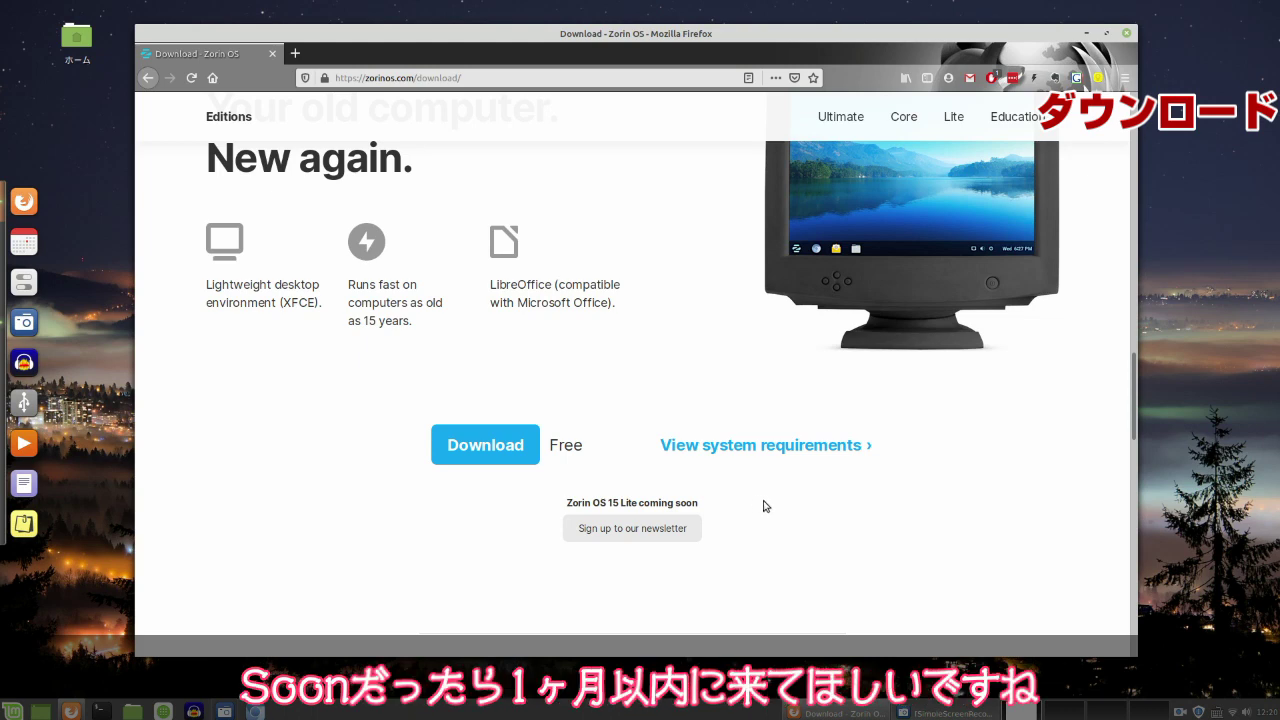
Download the 64-bit edition of Zorin OS 15 Education, skipping the newsletter sign-up.
scroll(770, 500, "down", 6)
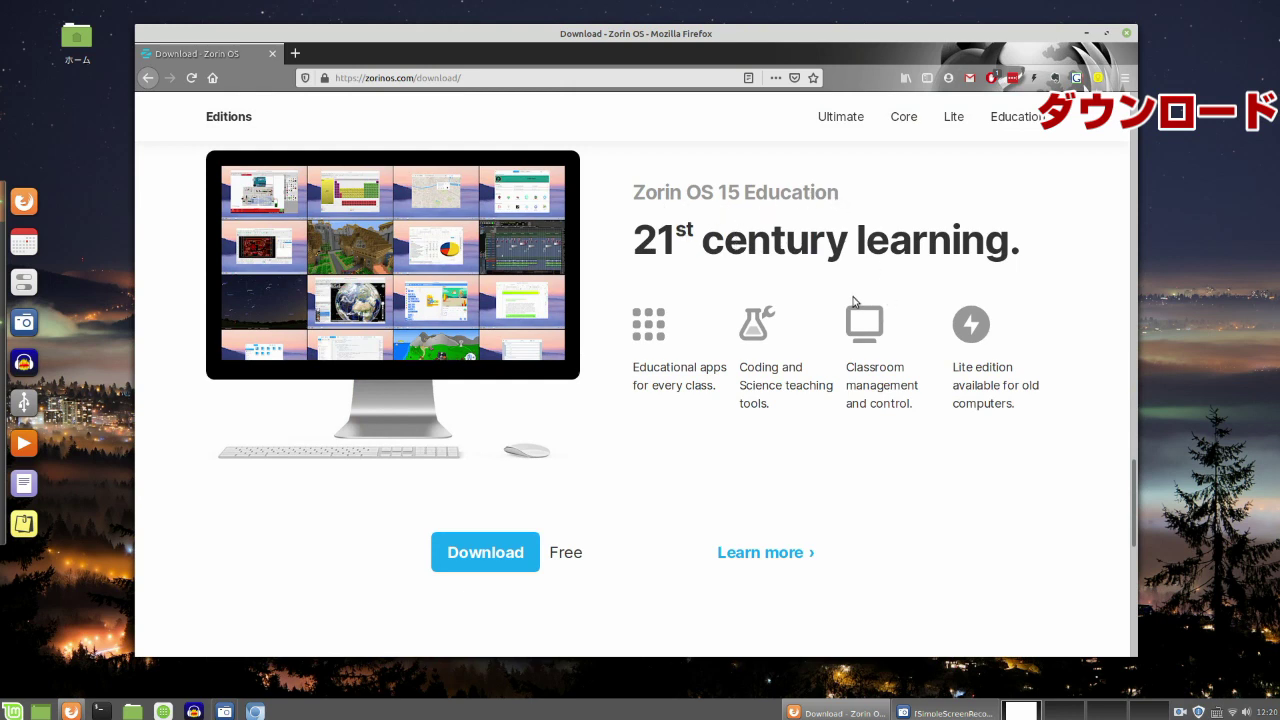
left_click(522, 548)
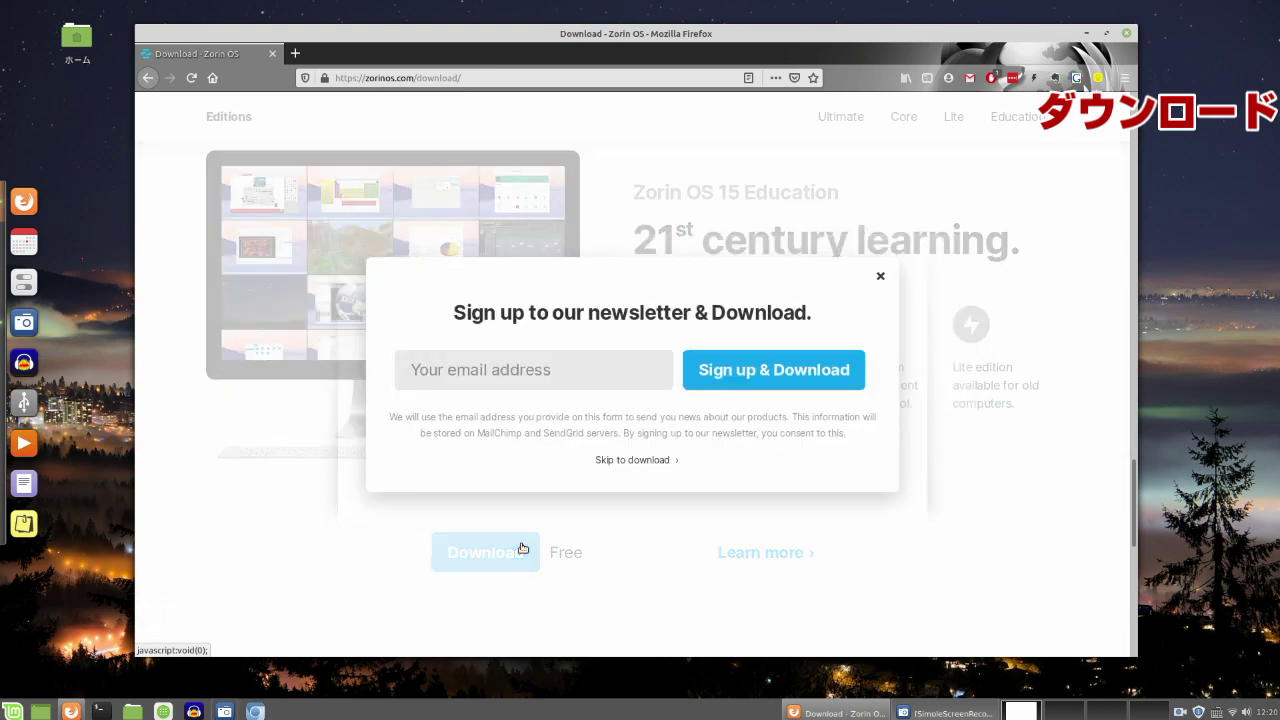
left_click(631, 462)
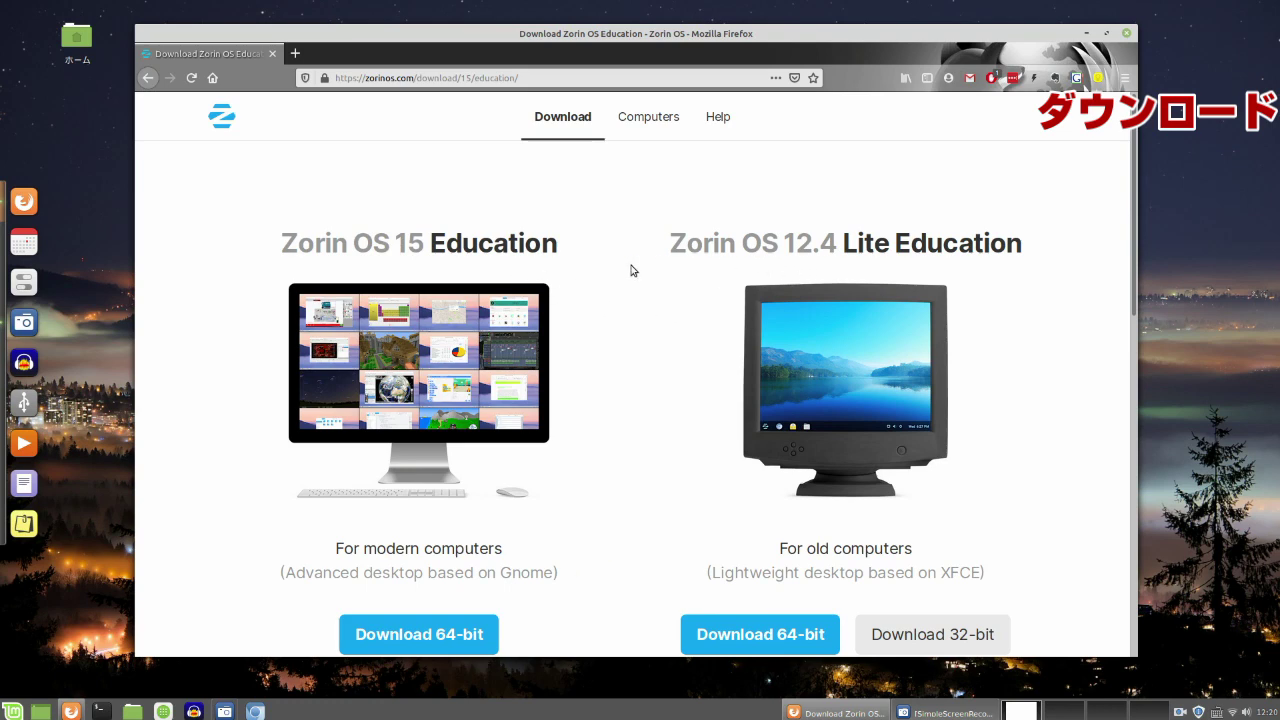
scroll(498, 272, "down", 2)
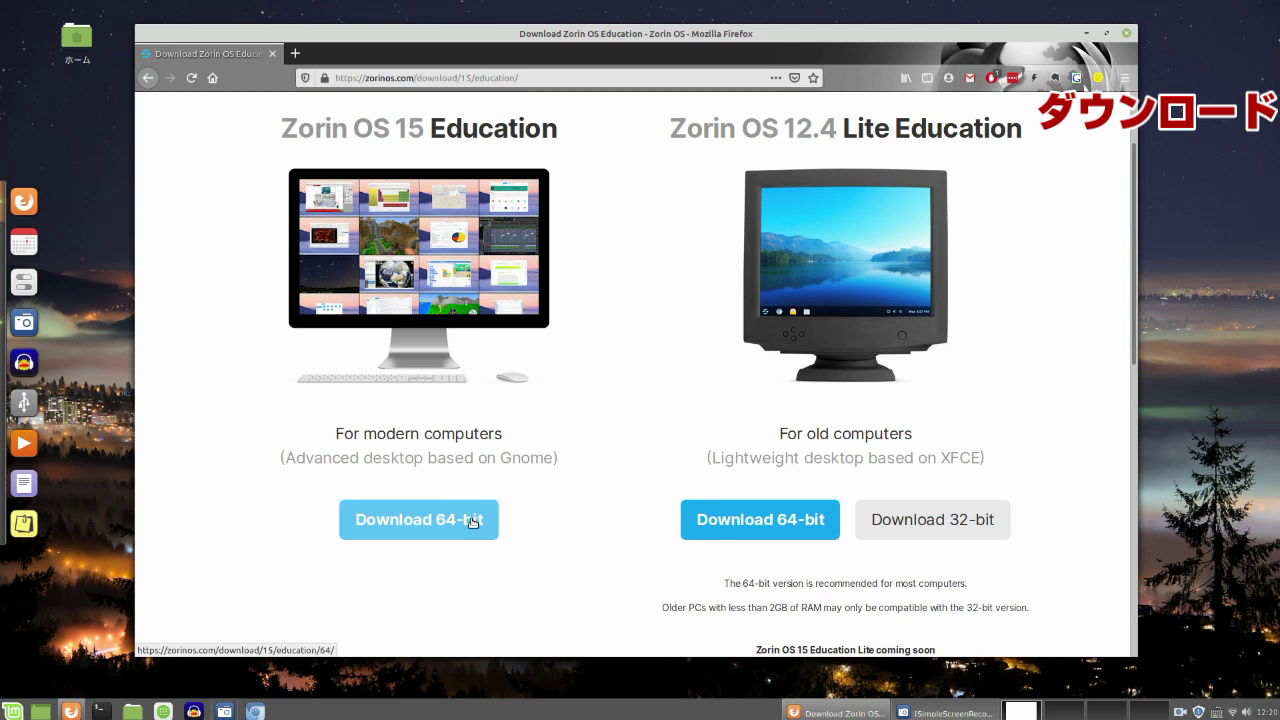
left_click(473, 522)
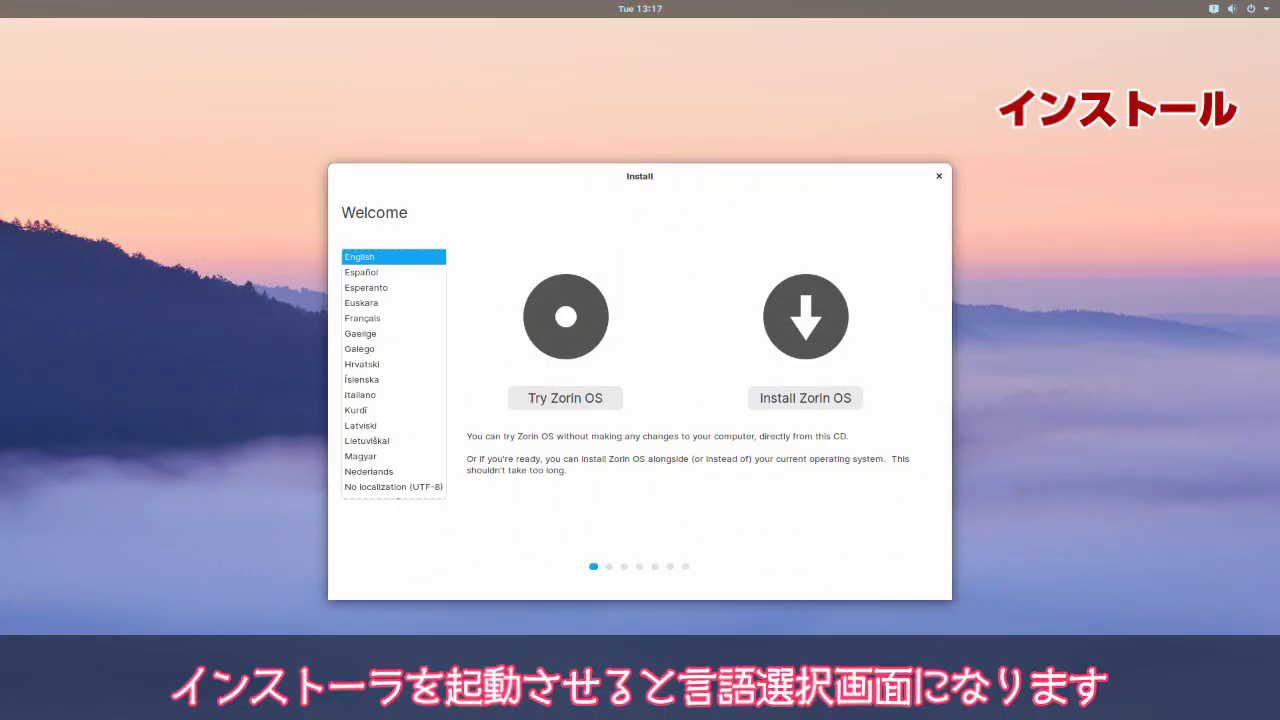
Launch the Zorin OS 15 installer from the live desktop in Japanese and accept the 日本語 keyboard layout.
left_click(393, 497)
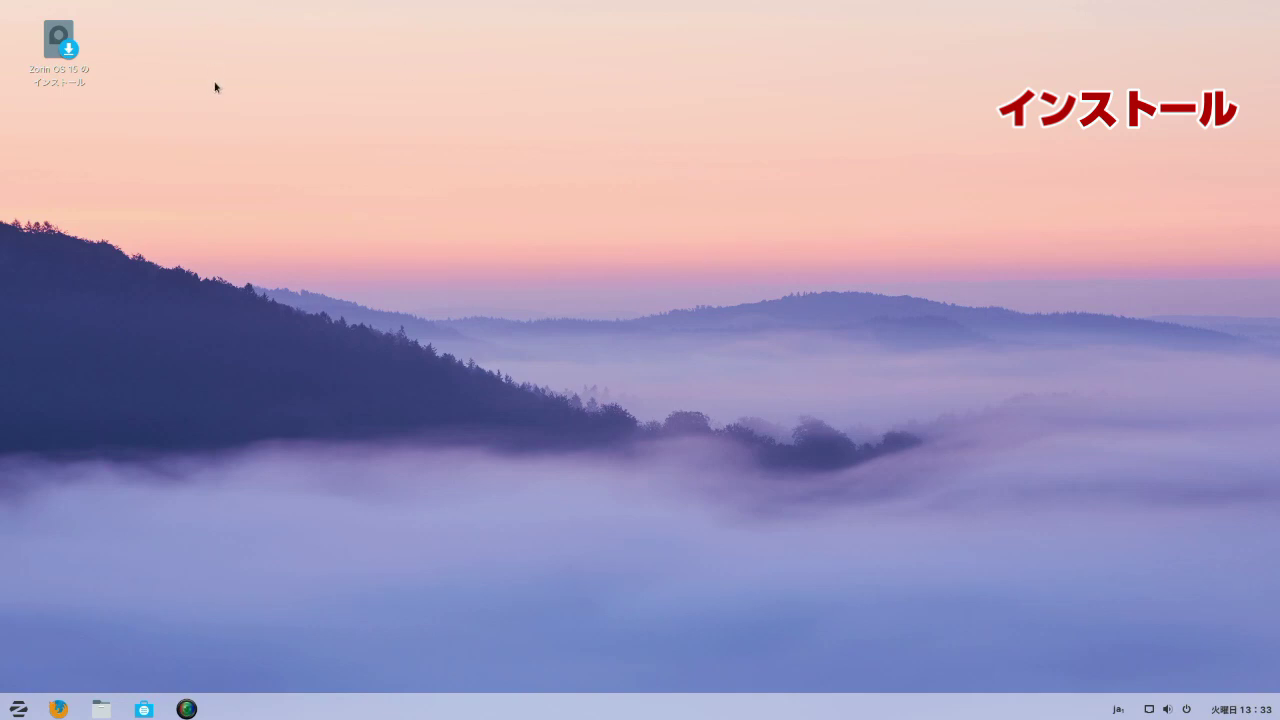
left_click(62, 50)
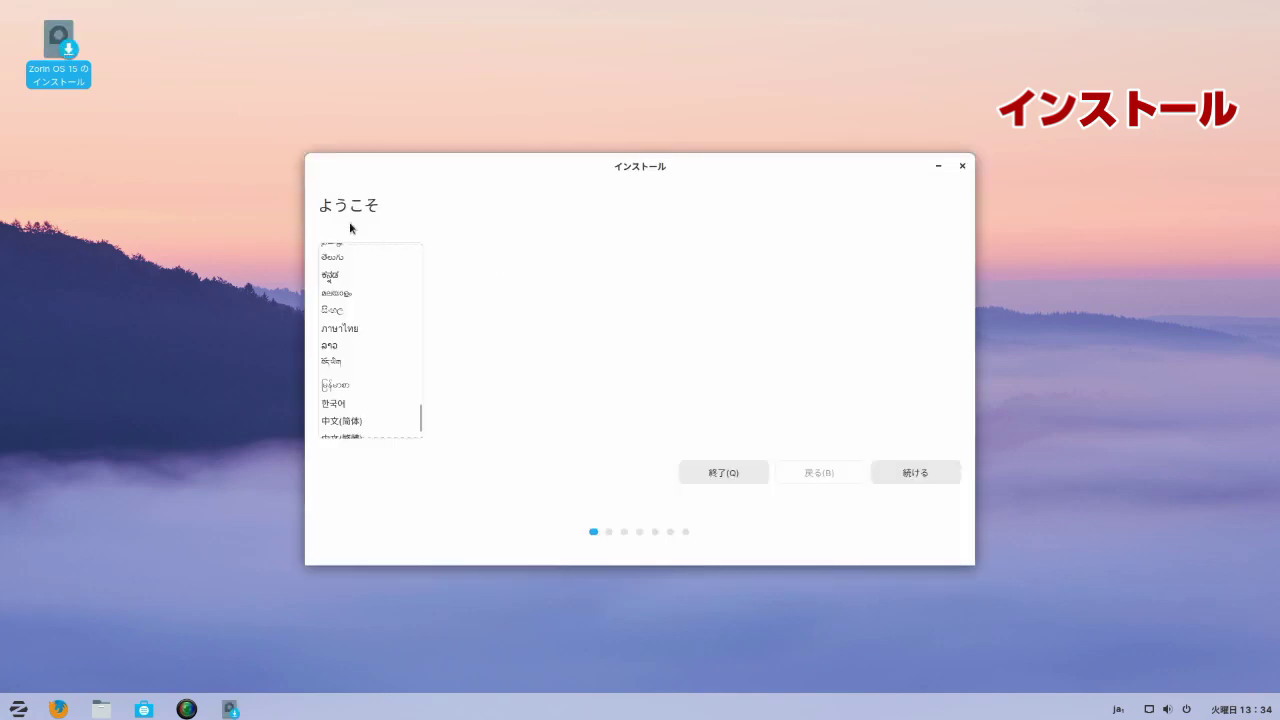
left_click(946, 476)
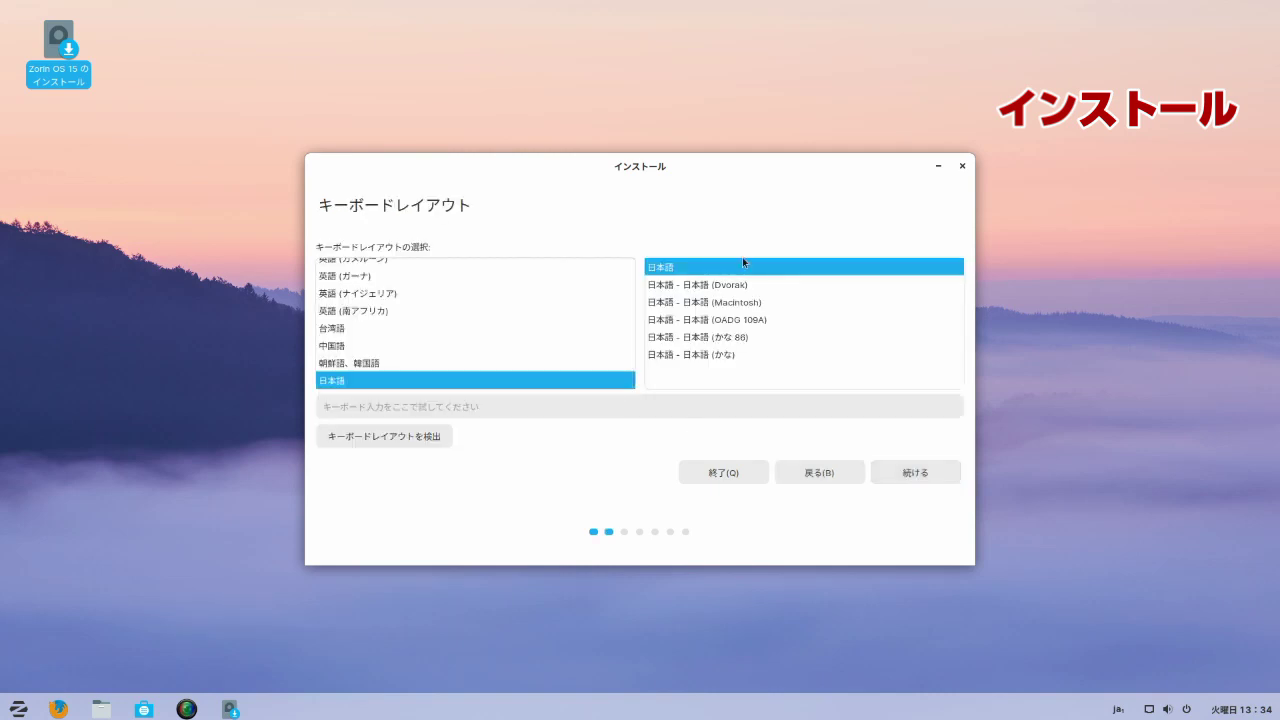
left_click(922, 478)
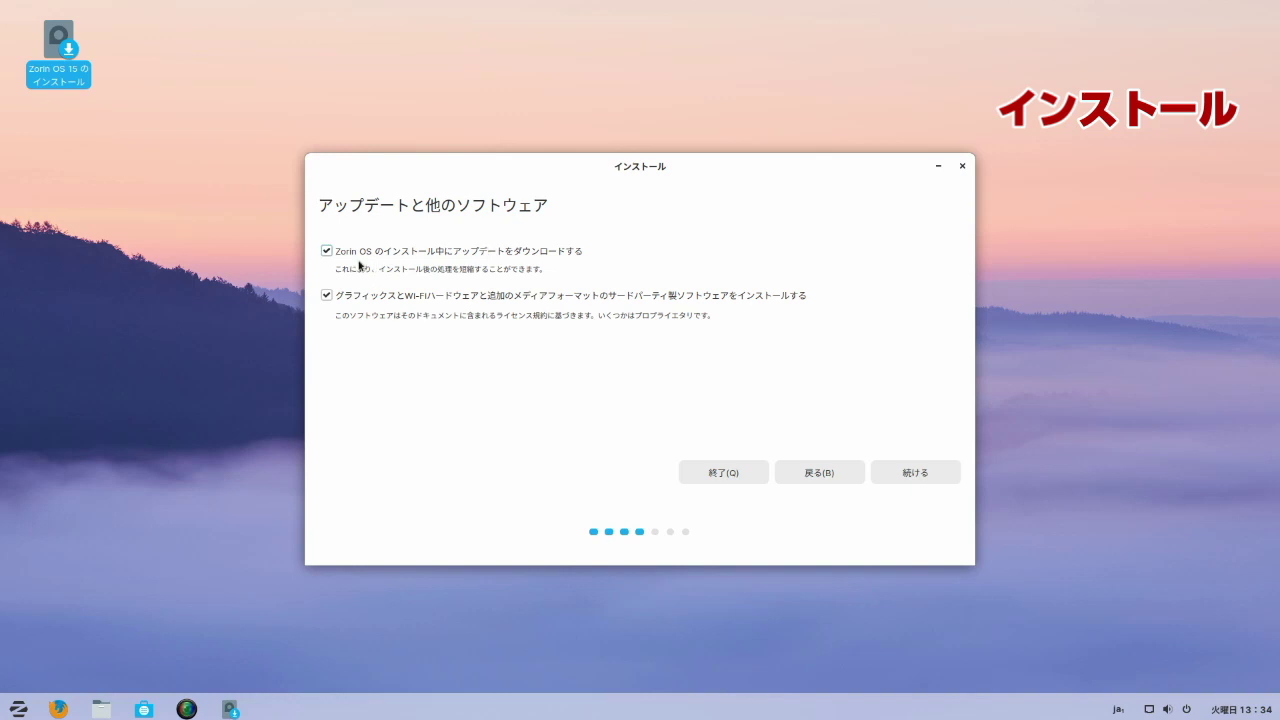
Accept downloading updates and third-party software during installation, and choose それ以外 as the installation type.
left_click(940, 480)
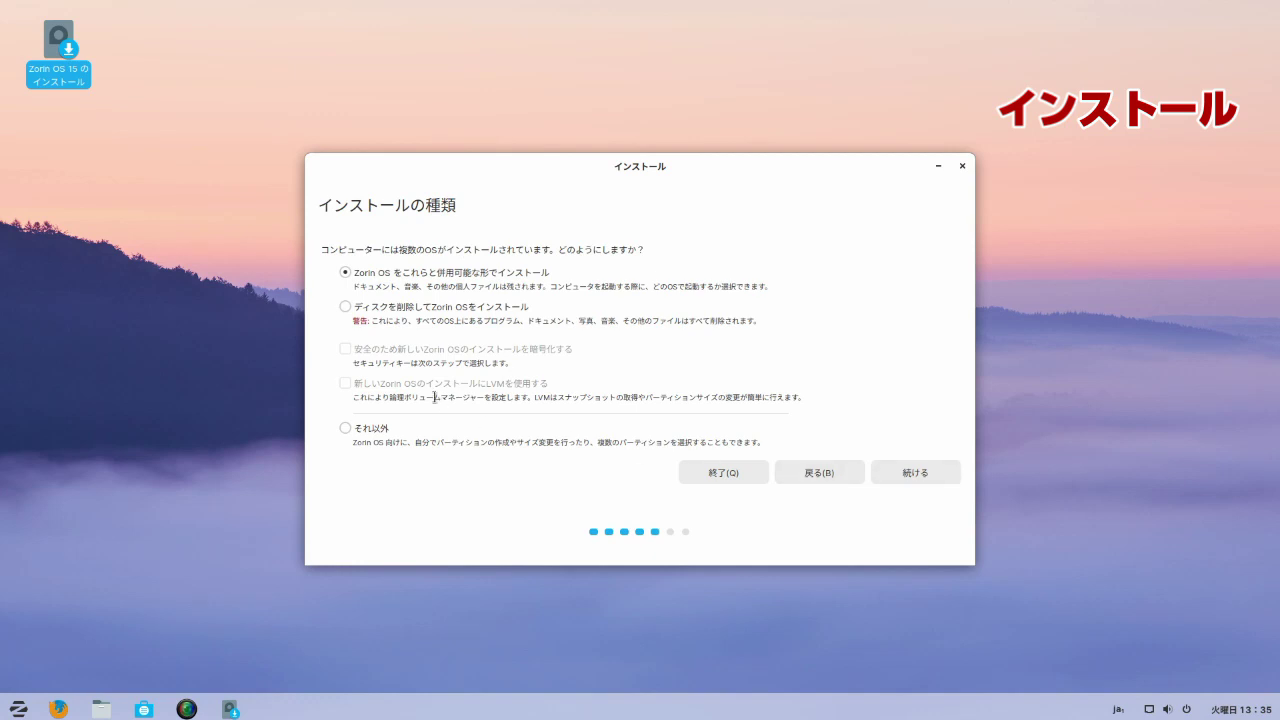
left_click(380, 431)
left_click(921, 482)
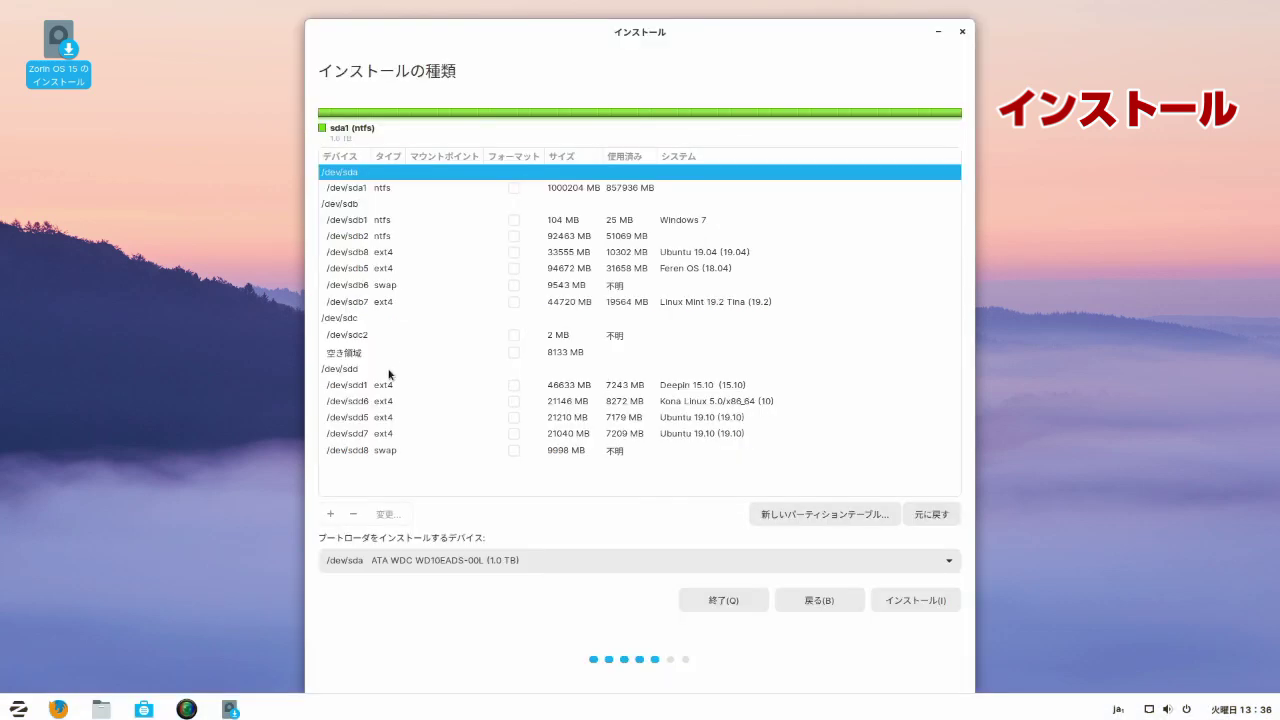
Set partition /dev/sdd7 to be formatted as an ext4 journaling file system with the mount point /.
left_click(392, 372)
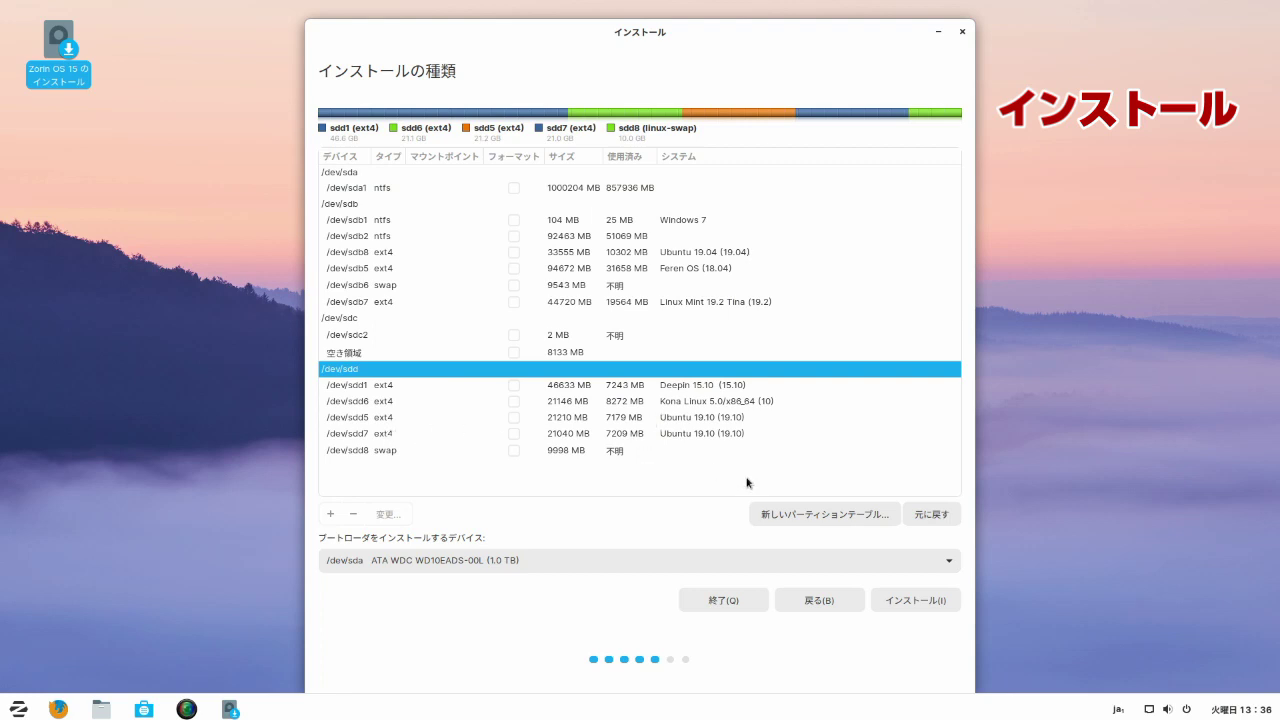
left_click(446, 441)
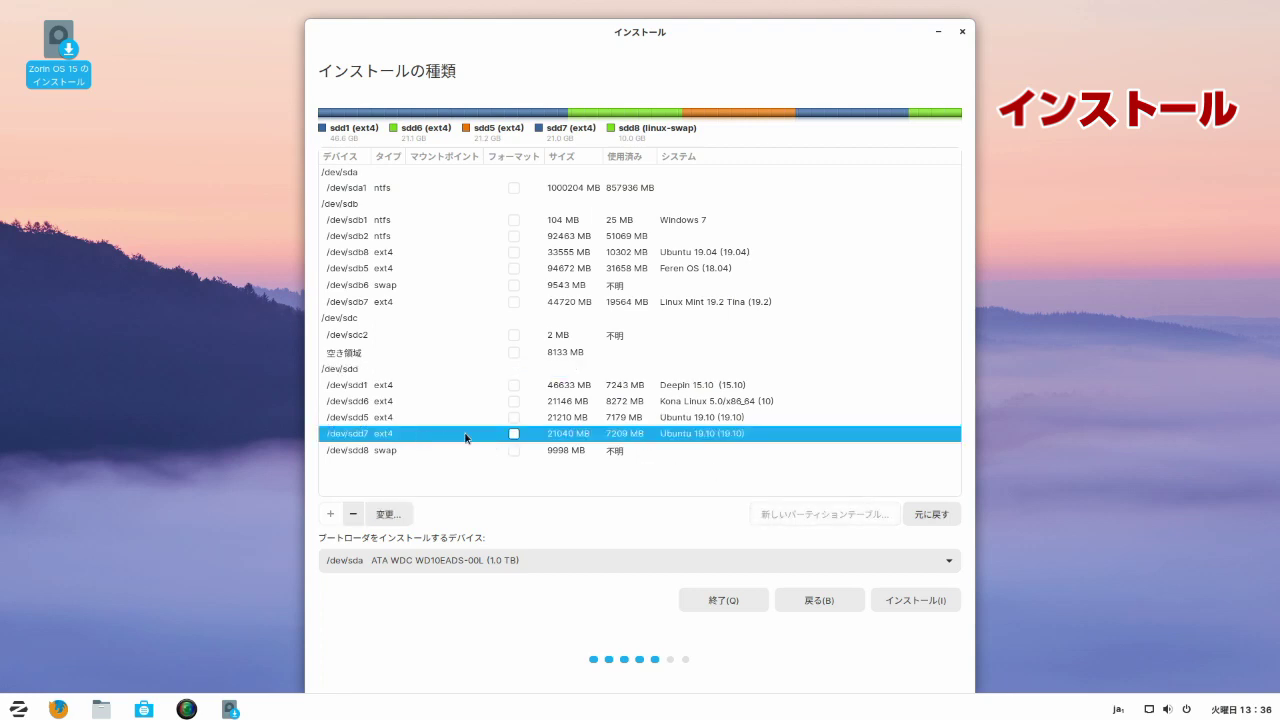
double_click(590, 437)
left_click(744, 372)
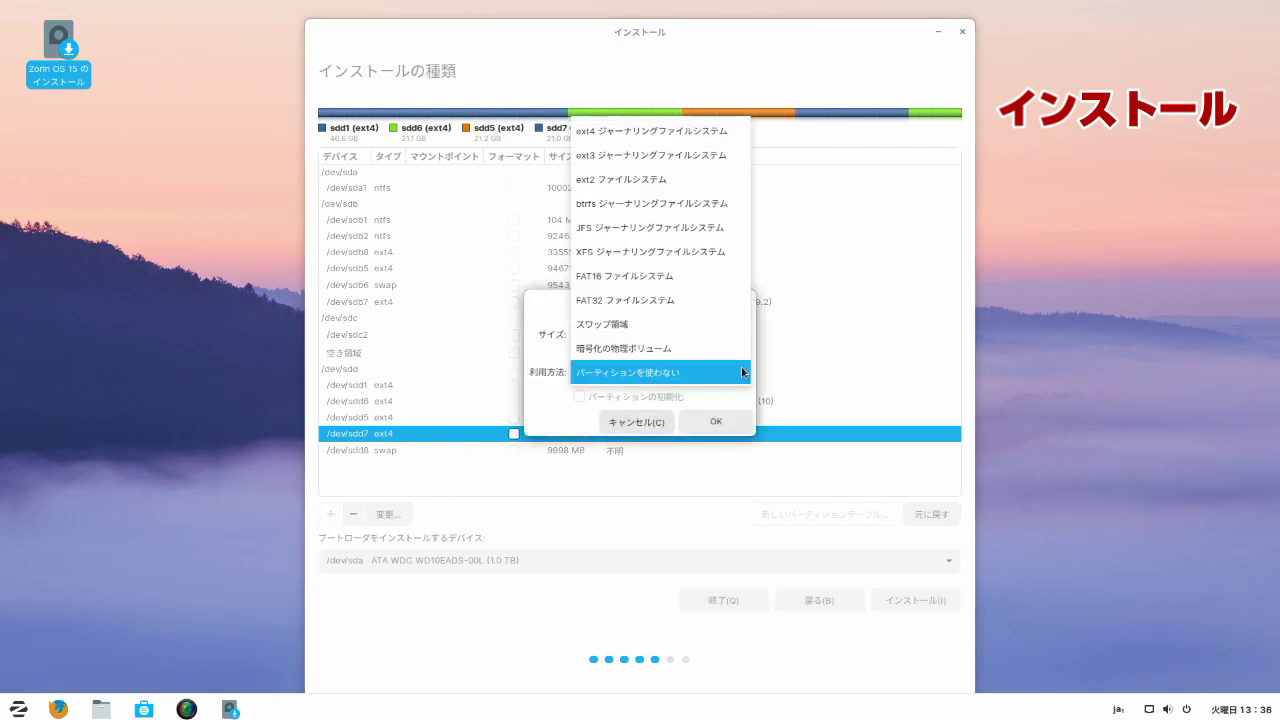
left_click(714, 138)
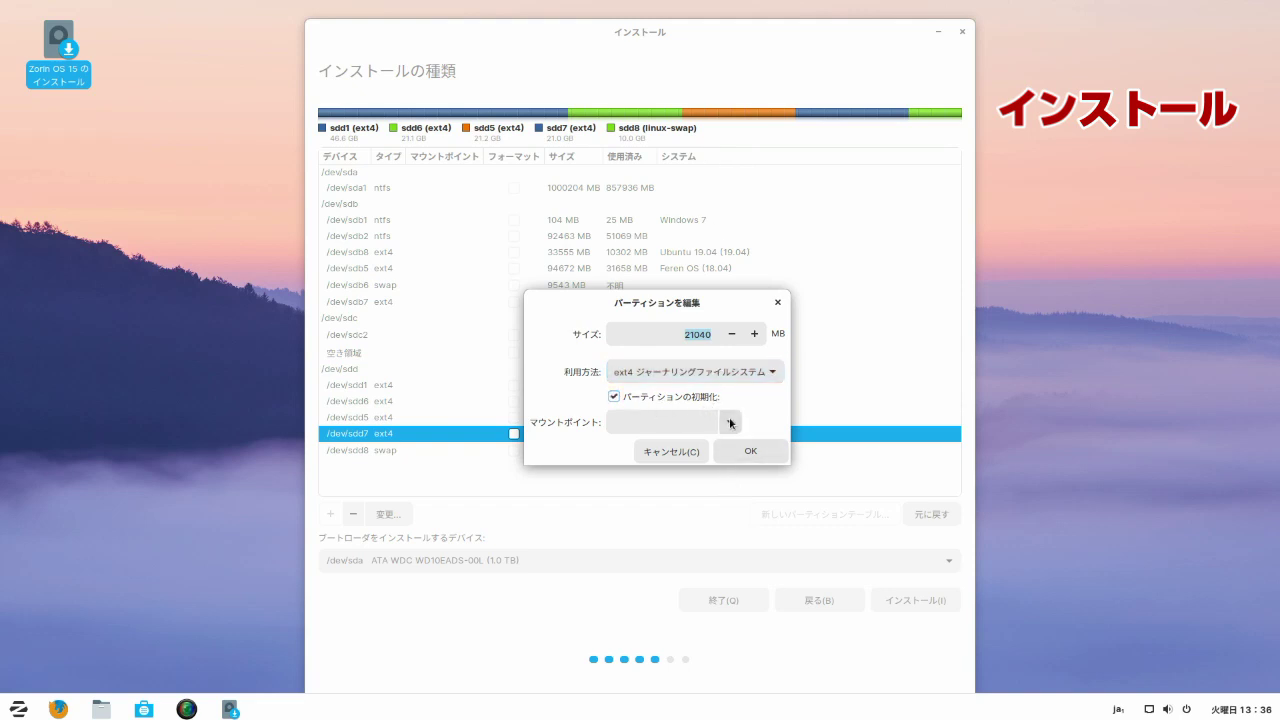
left_click(730, 422)
left_click(722, 448)
left_click(752, 452)
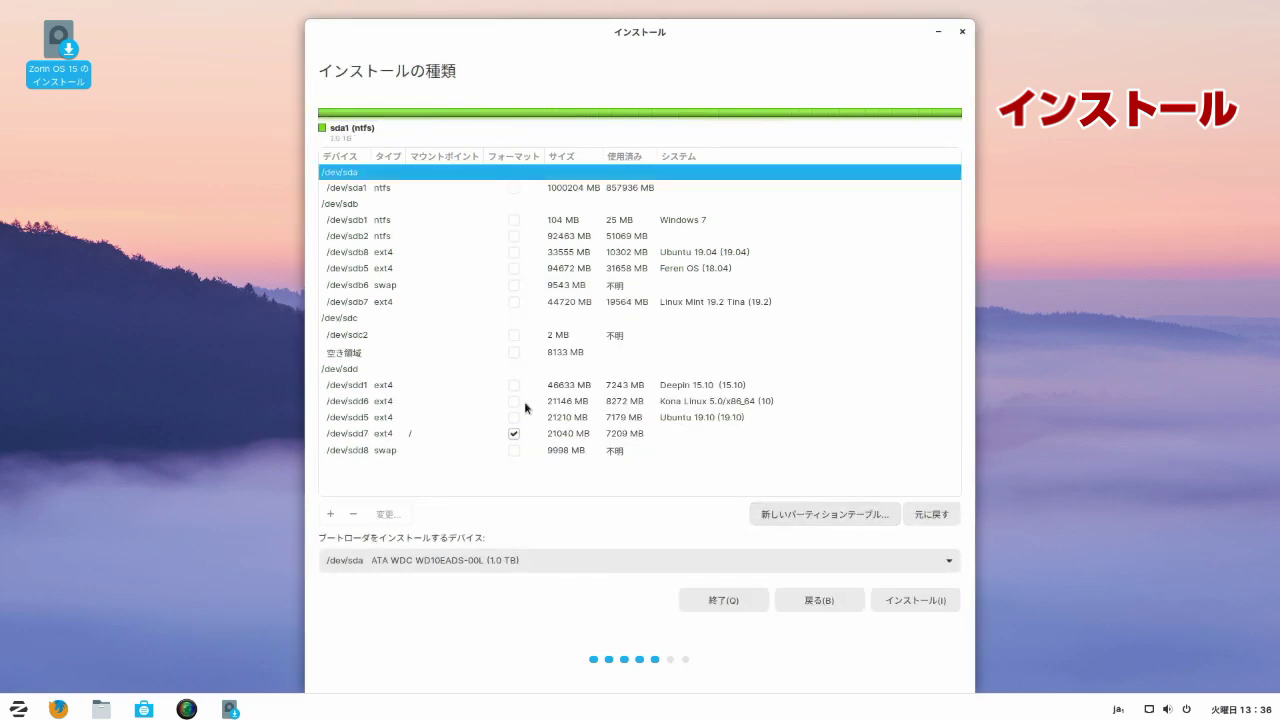
Set the boot loader device to /dev/sdd WDC WD12 00BEVE-00WZT0 (120.0 GB) and start the installation, approving the disk changes.
left_click(457, 436)
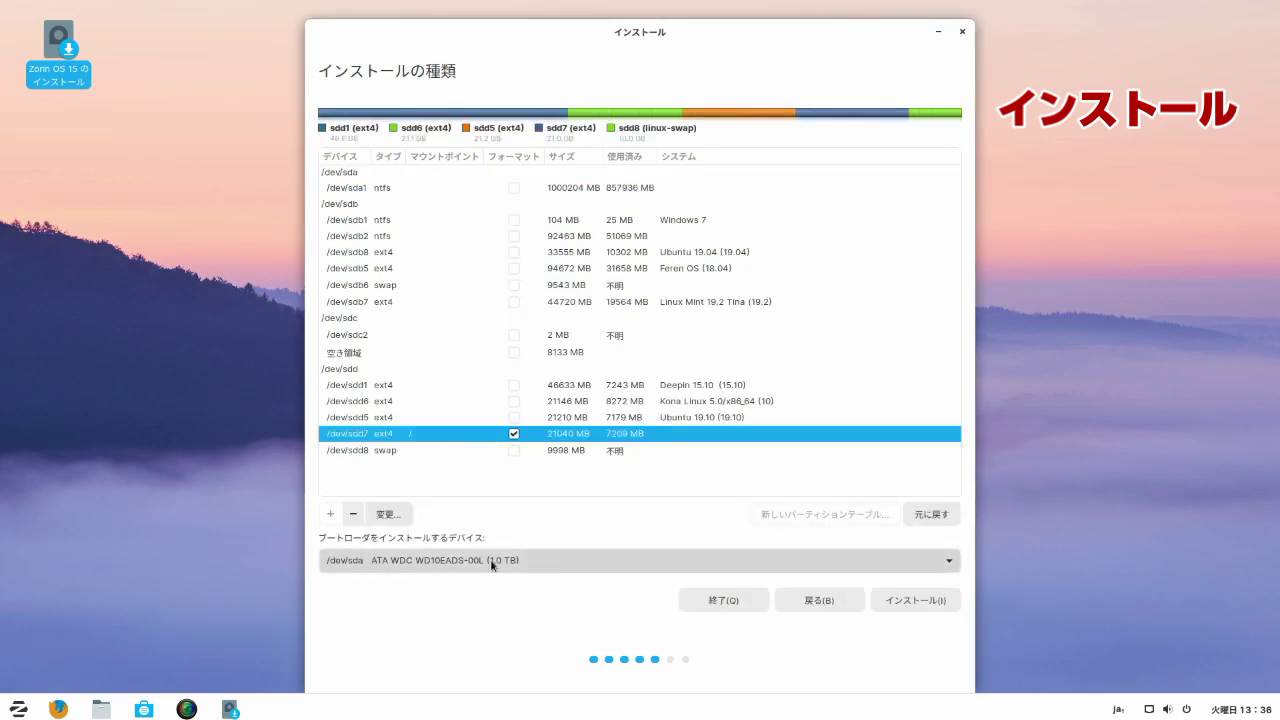
left_click(578, 560)
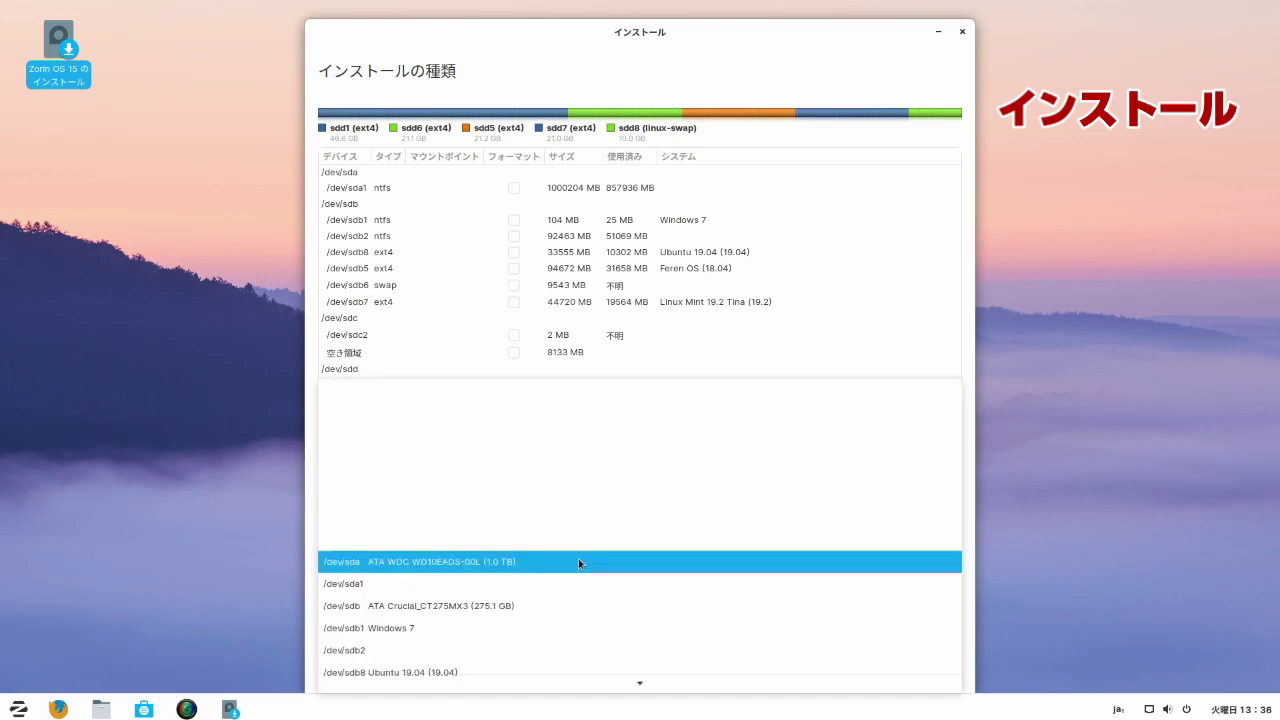
scroll(577, 625, "down", 5)
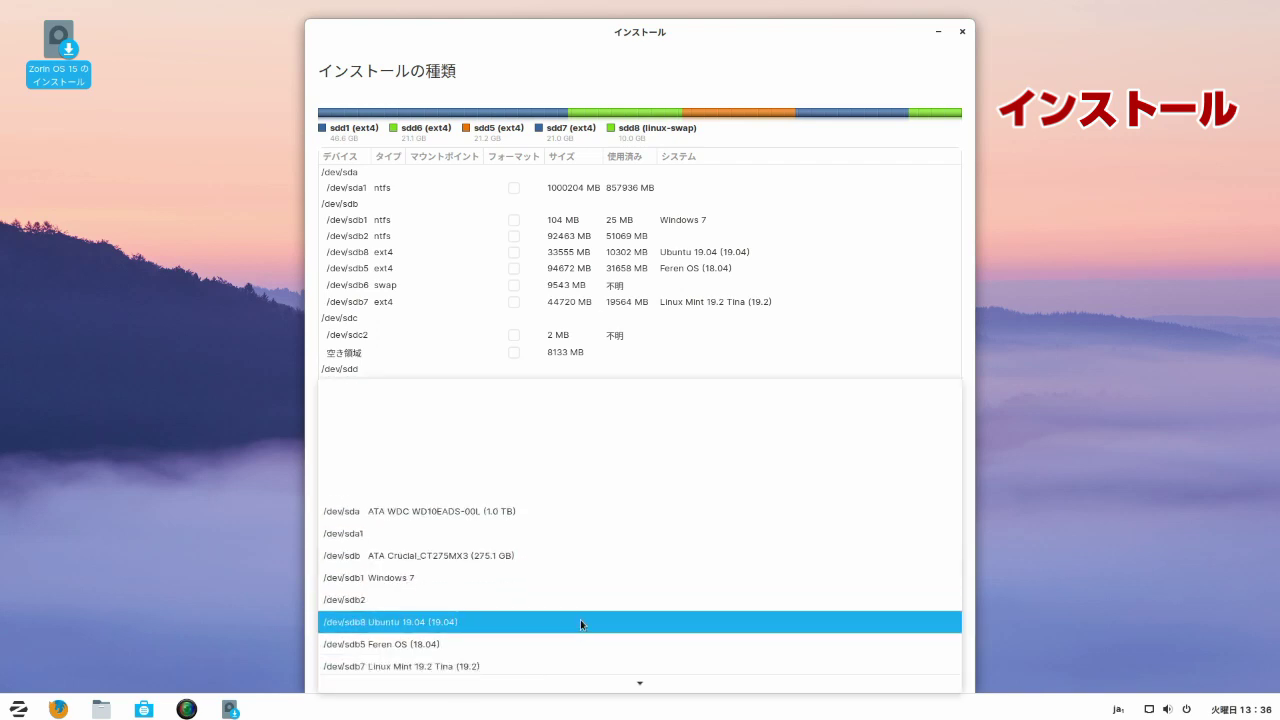
scroll(579, 598, "down", 1)
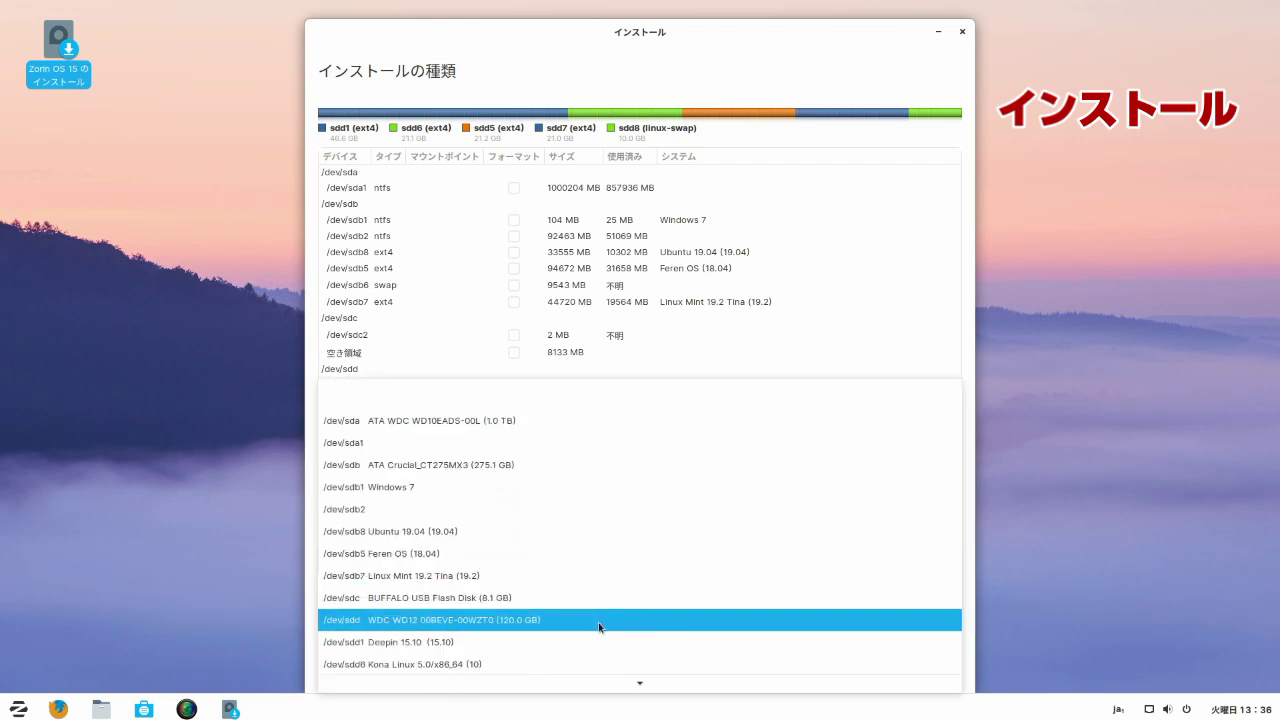
left_click(598, 621)
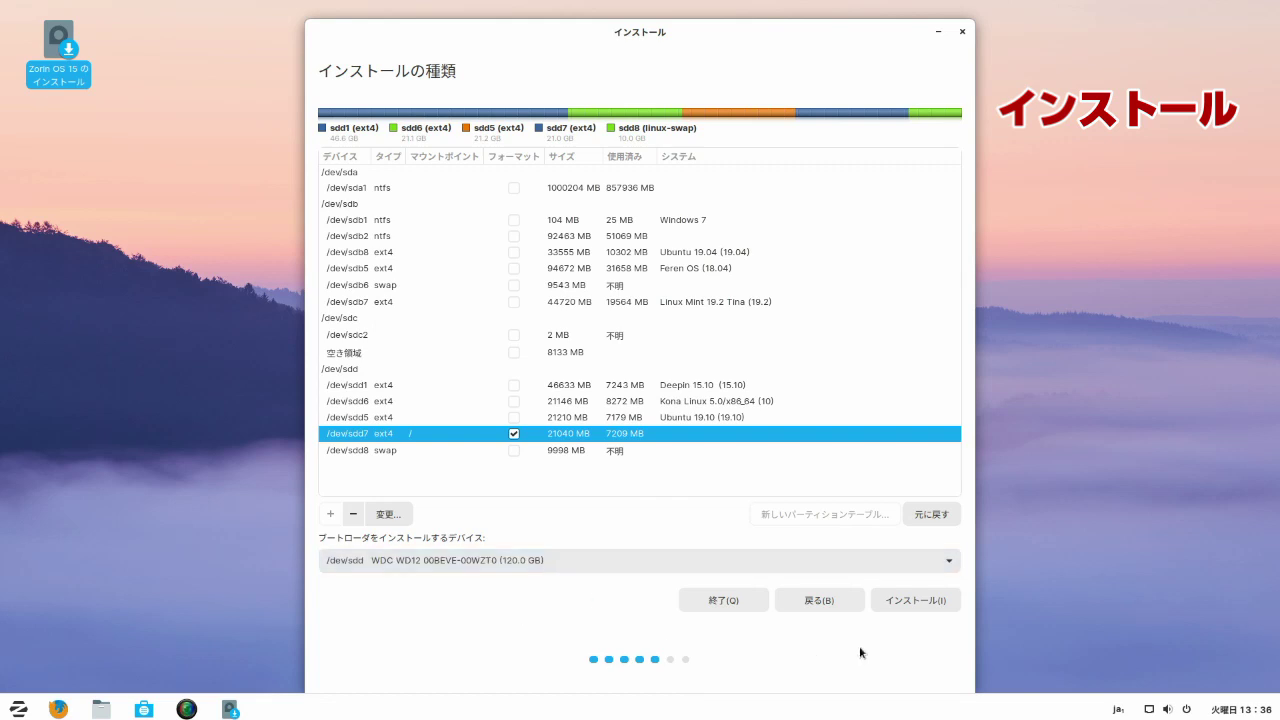
left_click(915, 602)
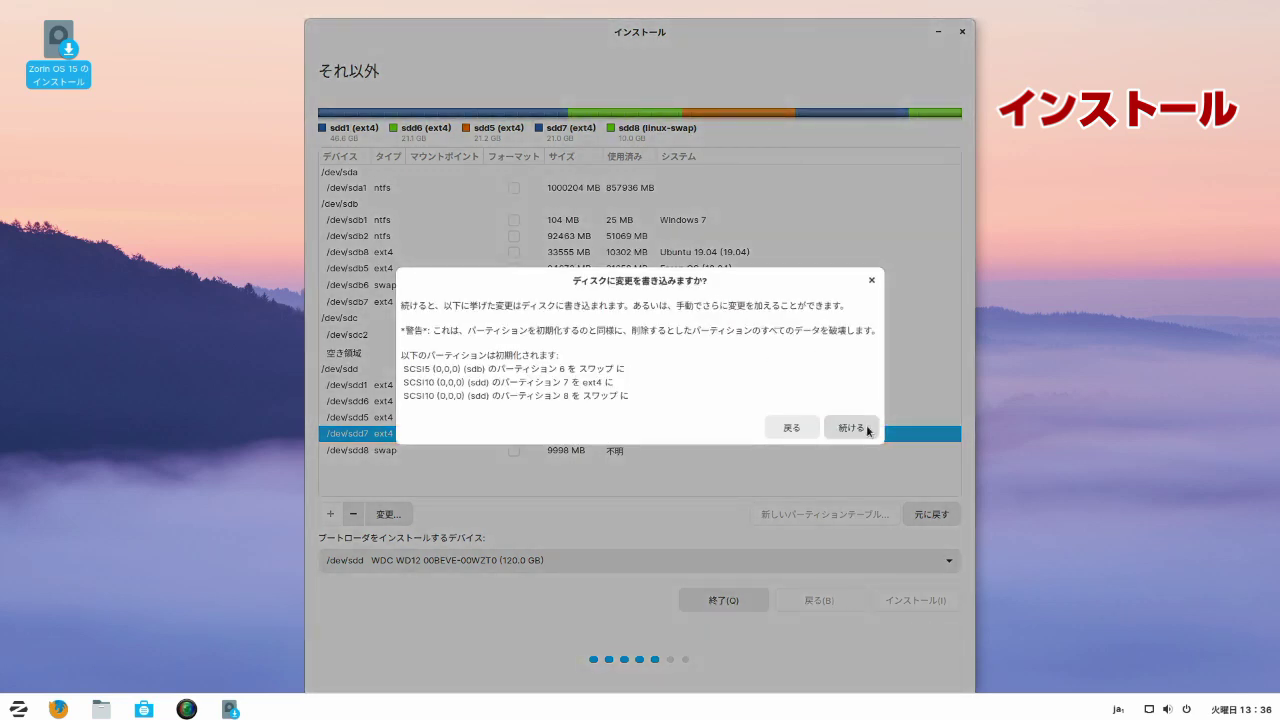
left_click(852, 428)
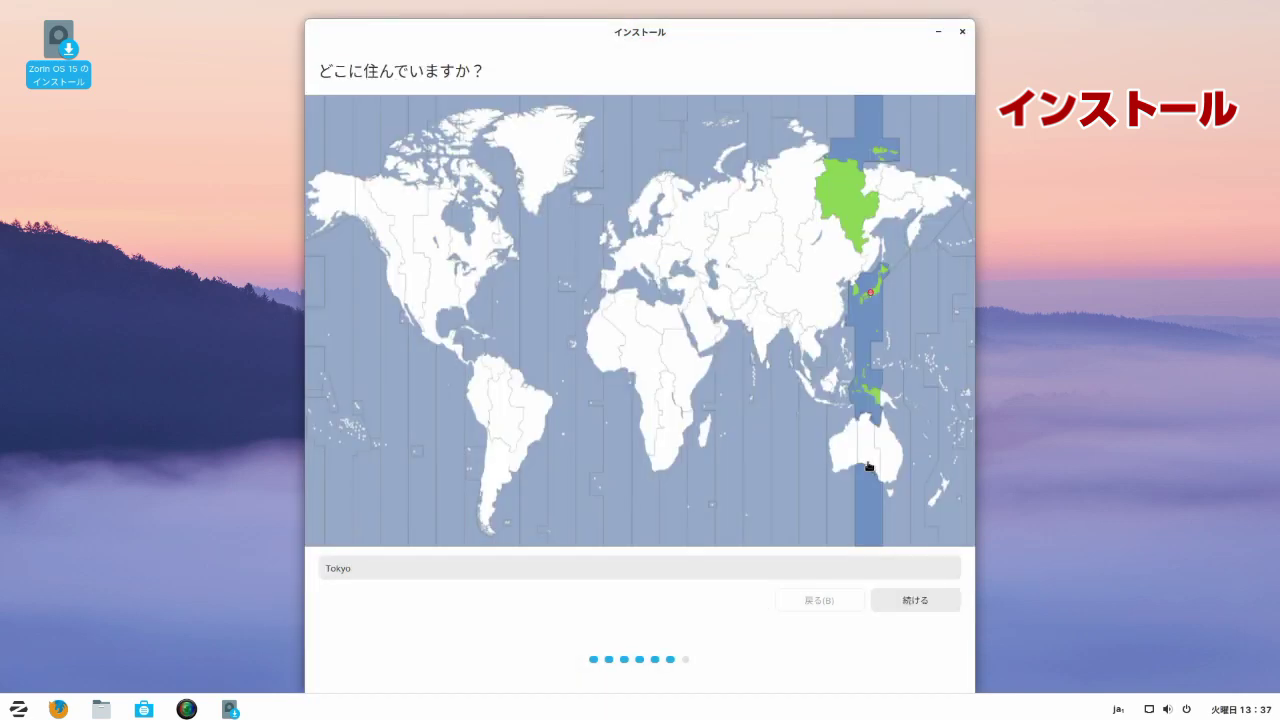
Accept Tokyo as the location and submit the completed user account form with automatic login.
left_click(936, 604)
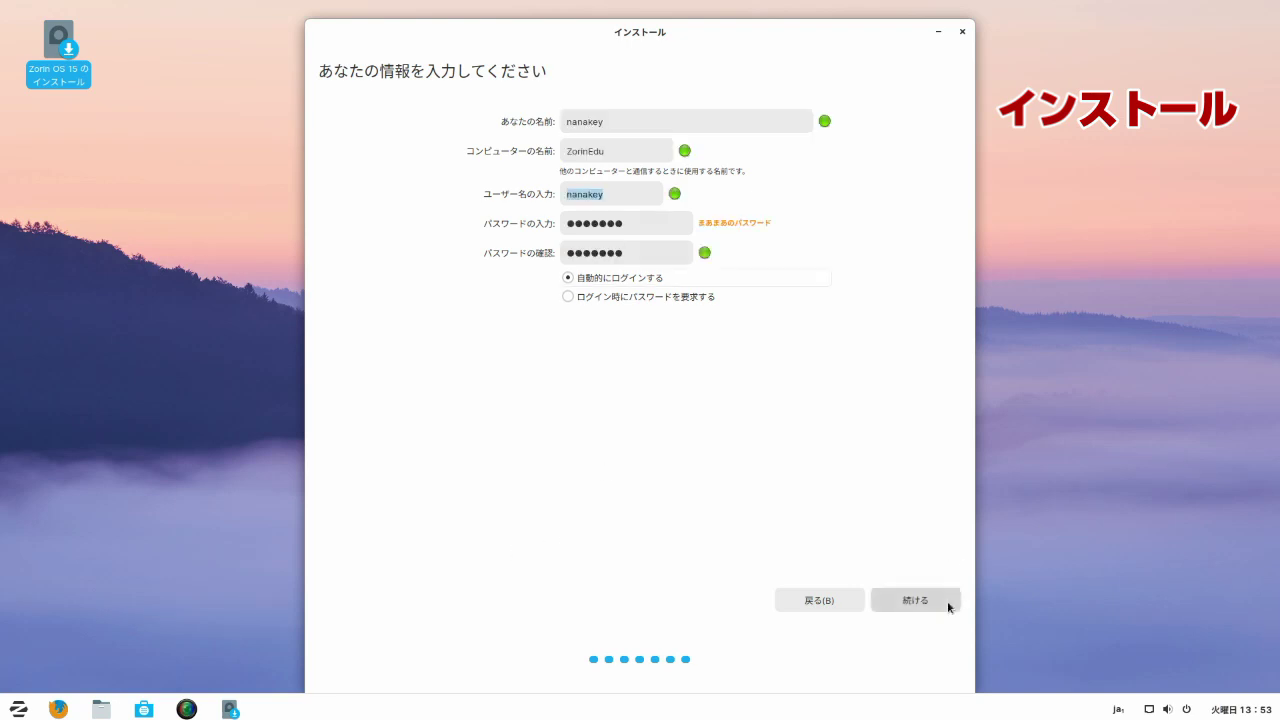
left_click(947, 600)
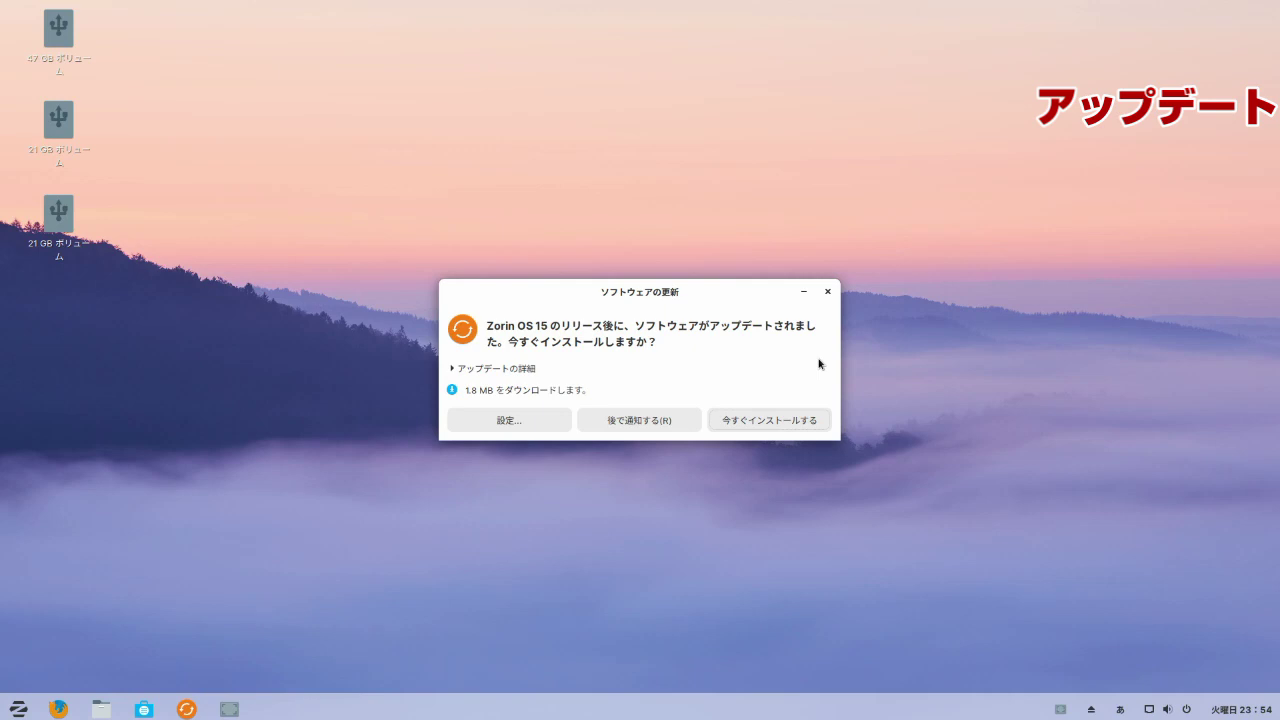
Install the available software updates immediately, authenticating with the account password.
left_click(801, 431)
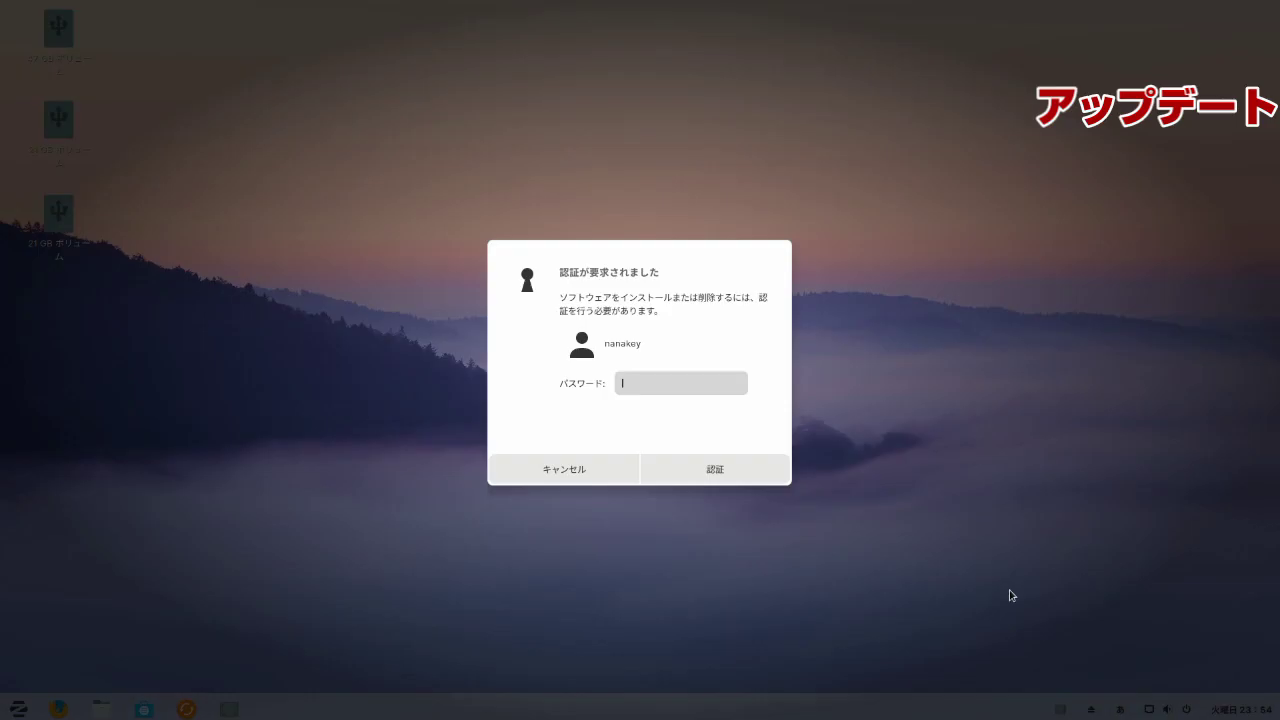
type("*******")
key("Return")
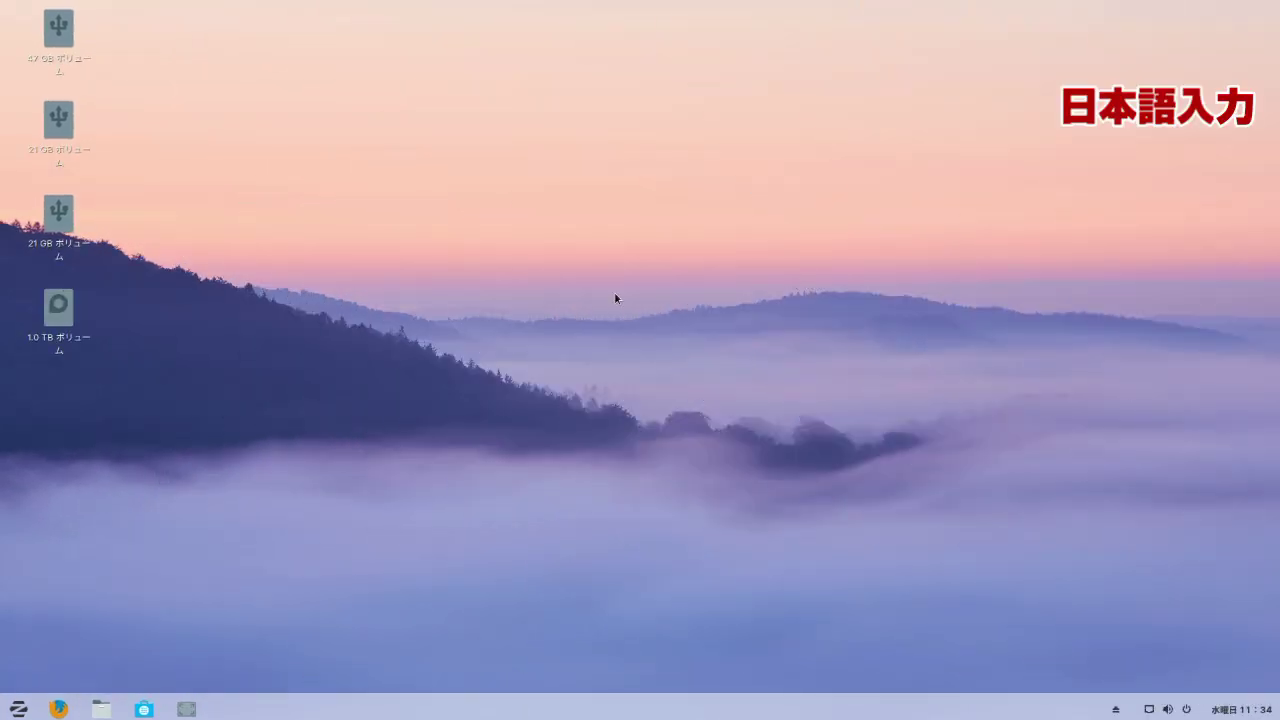
Open the text editor from the accessories category with a blank document.
left_click(16, 706)
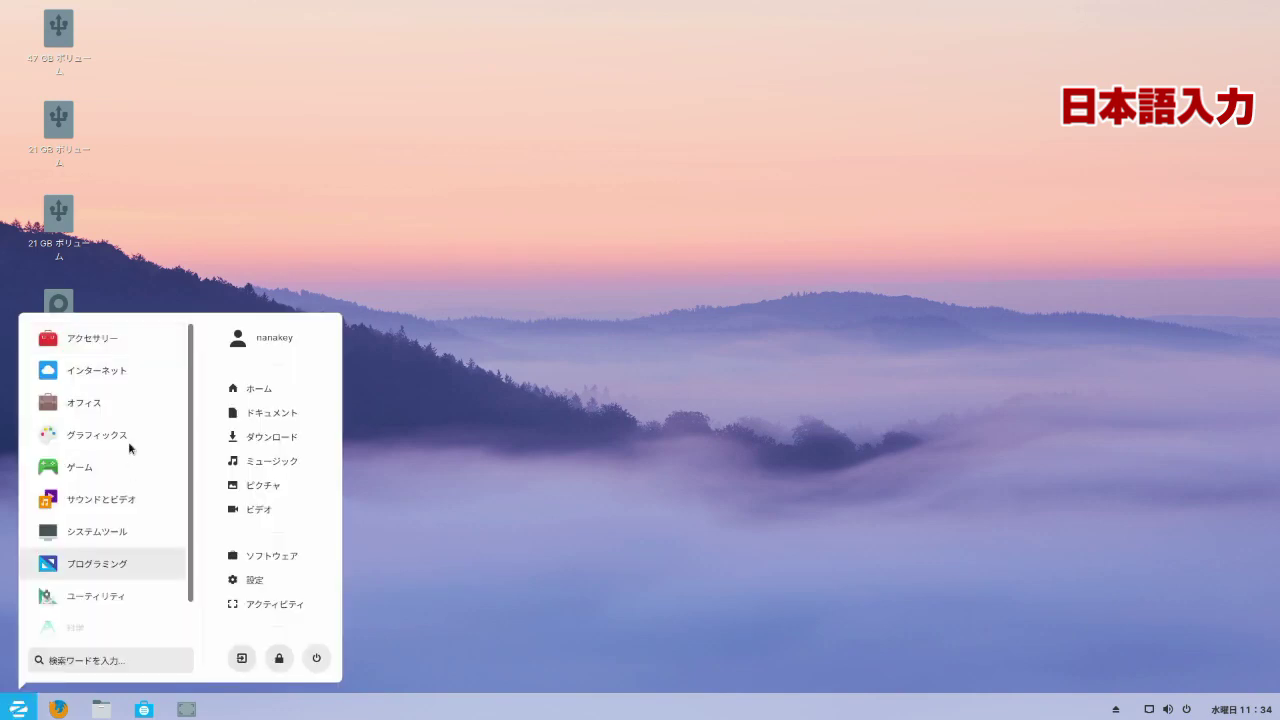
left_click(116, 350)
left_click(120, 408)
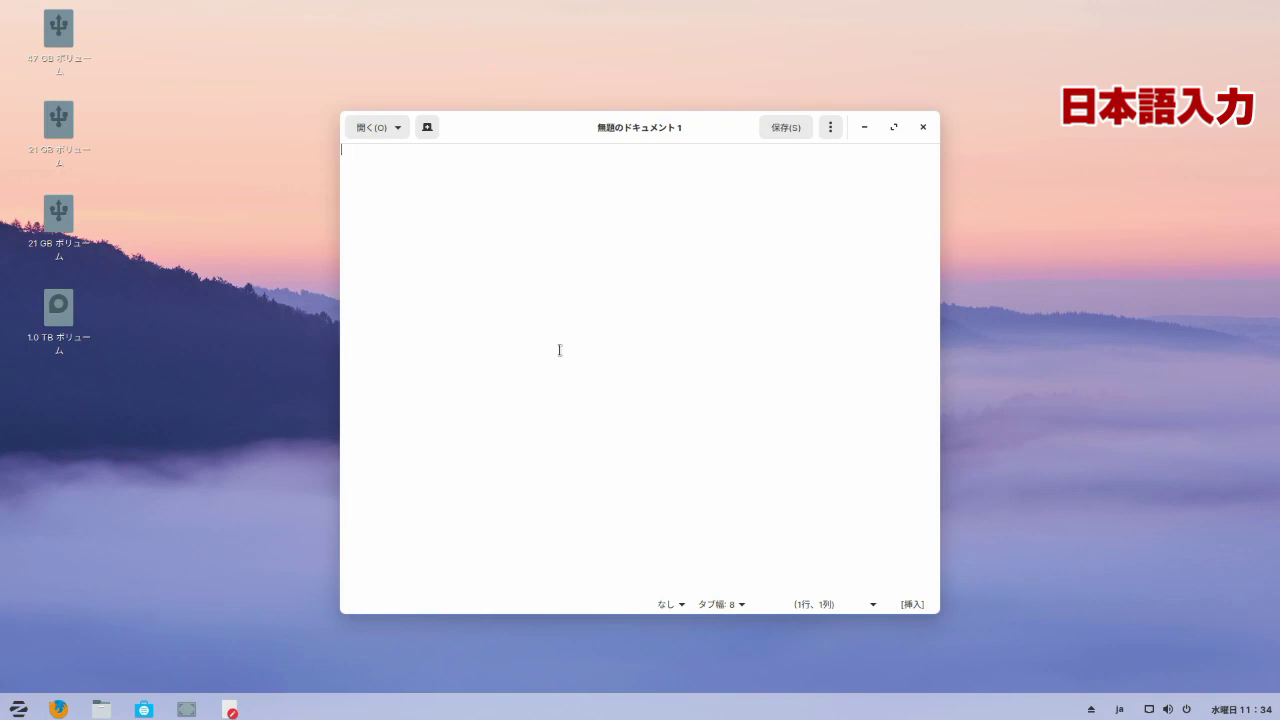
key("super+space")
type("asdf")
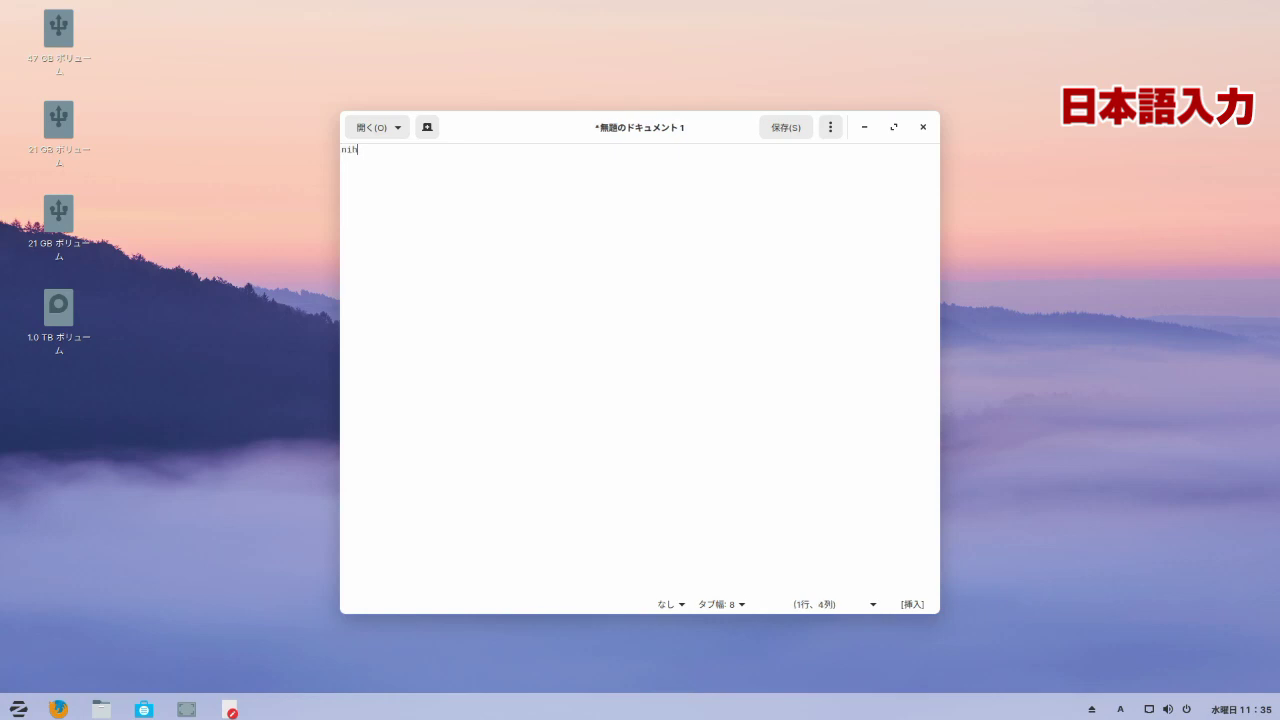
key("BackSpace")
key("BackSpace")
key("BackSpace")
key("BackSpace")
Switch to Japanese input and enter 日本語入力ができます in the blank document.
key("super+space")
type("nihongonyuuryo")
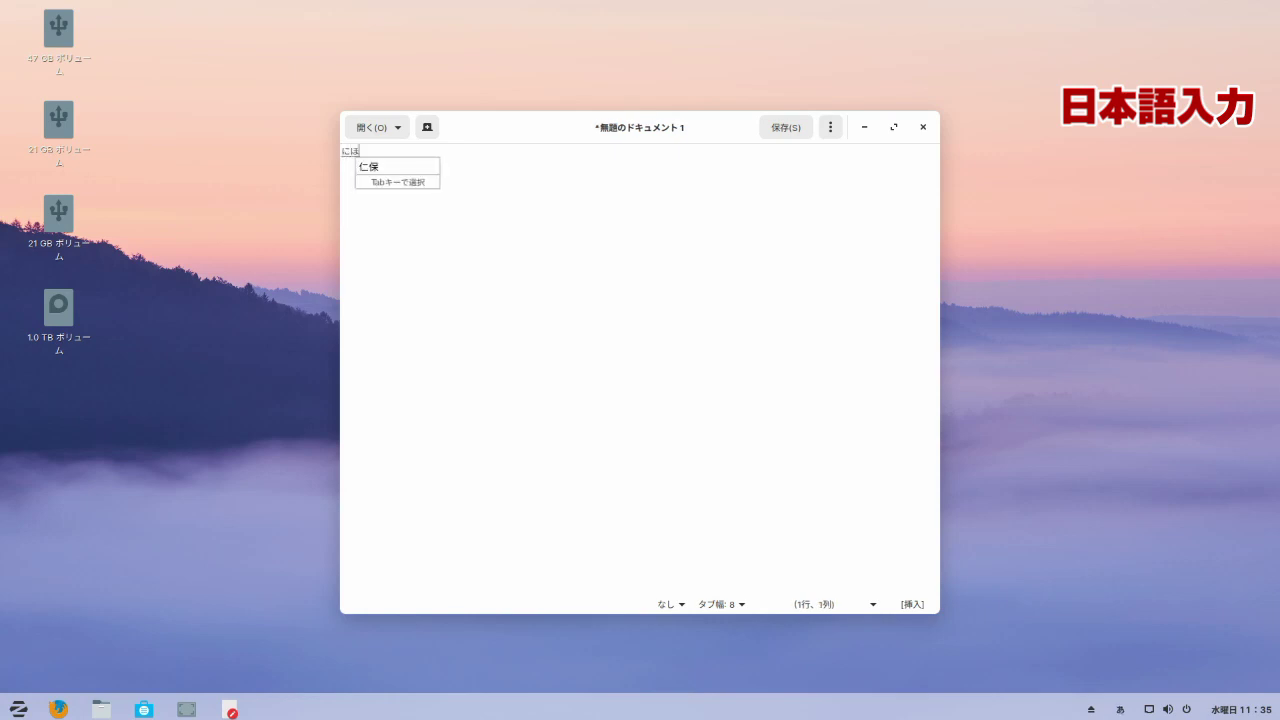
type("kuga")
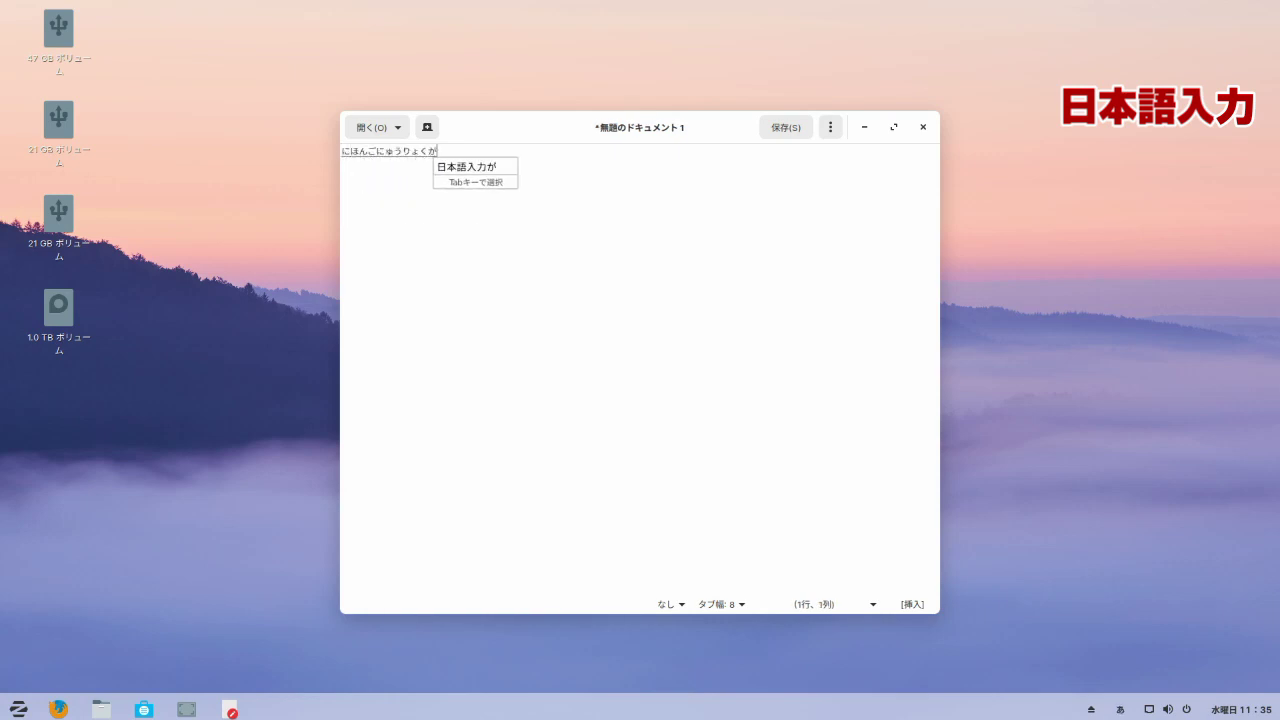
key("Tab")
type("dekimasu")
key("Return")
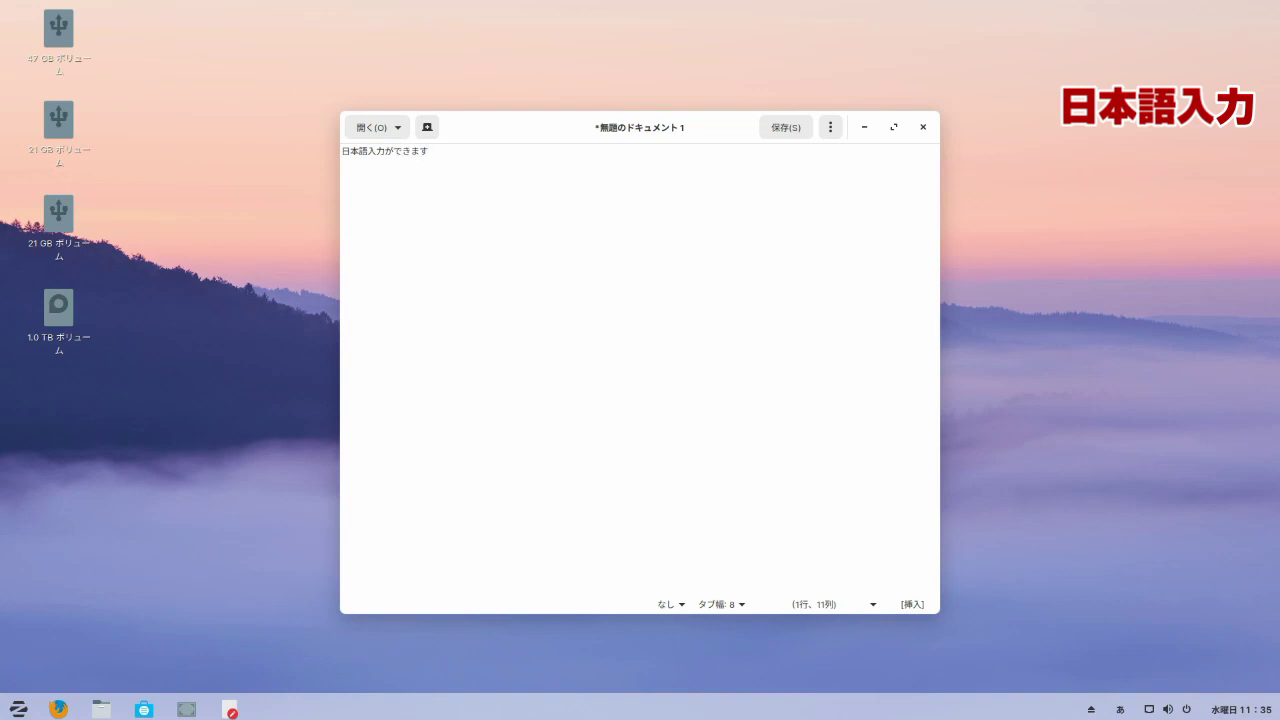
Close the text editor without saving the document and open the system settings.
left_click(923, 127)
left_click(509, 408)
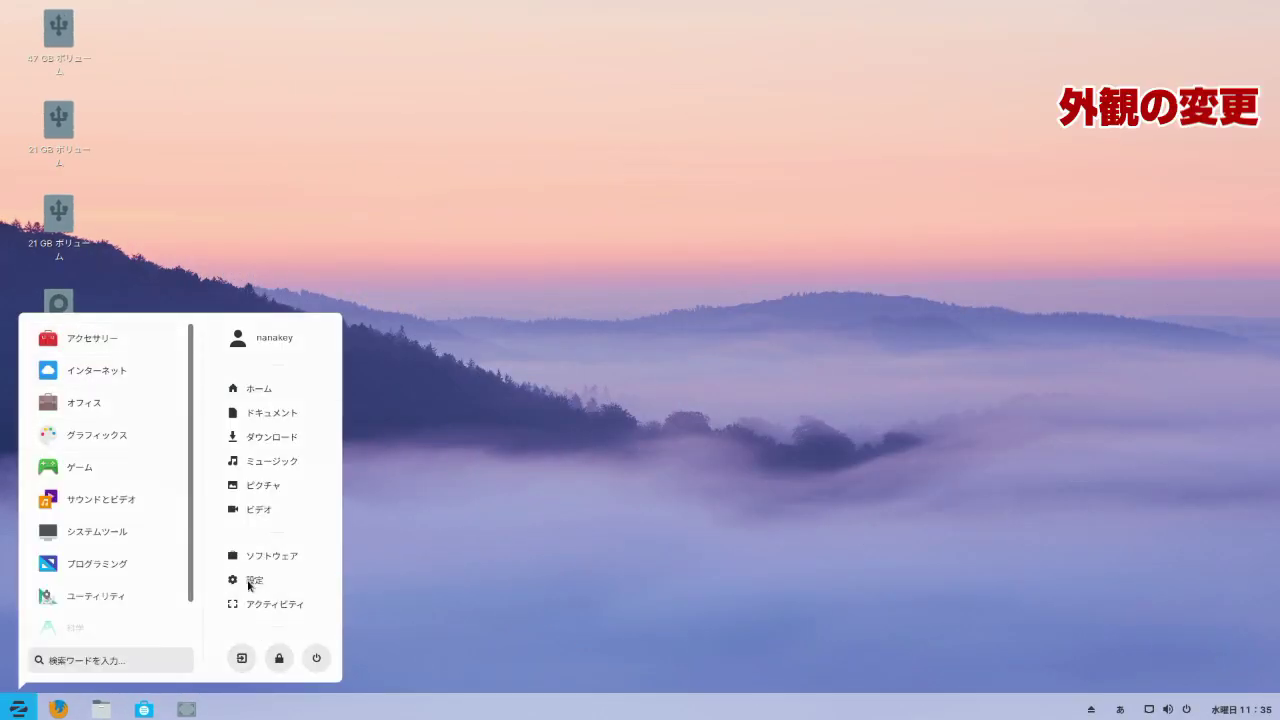
left_click(255, 580)
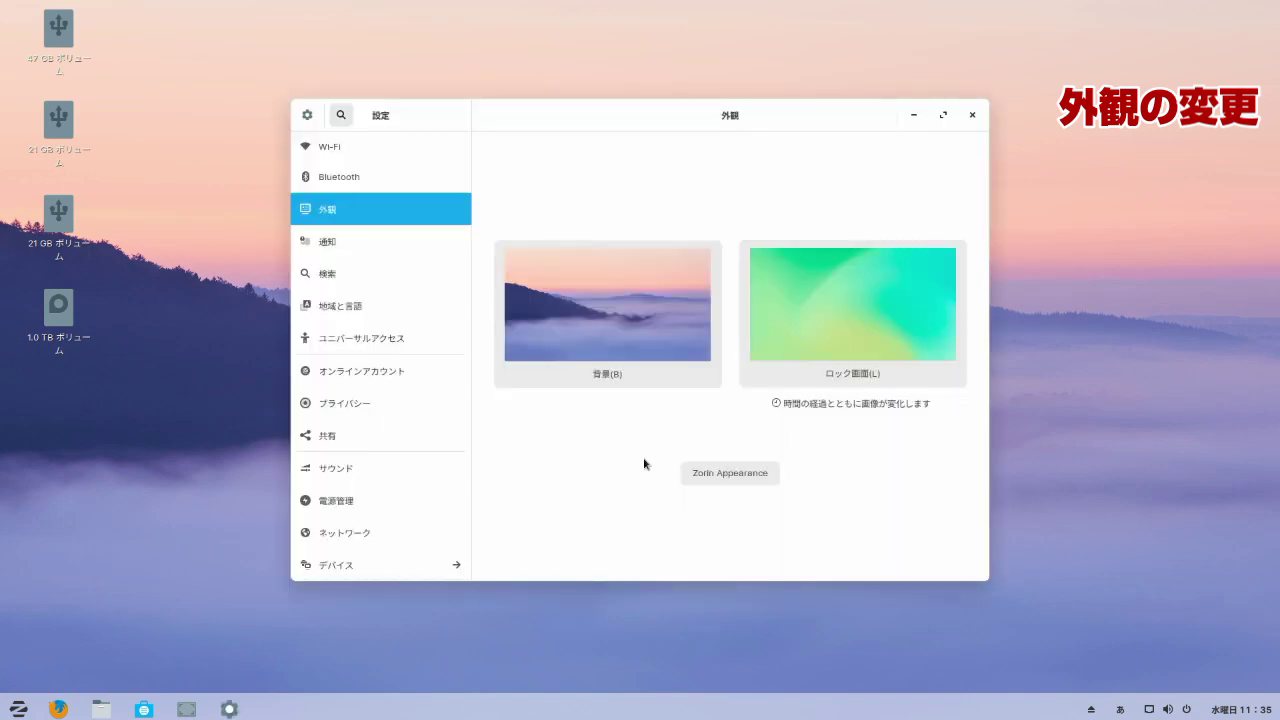
In Zorin Appearance, hide the mounted volume (マウントボリューム) icons on the desktop and show the ホーム icon.
left_click(745, 478)
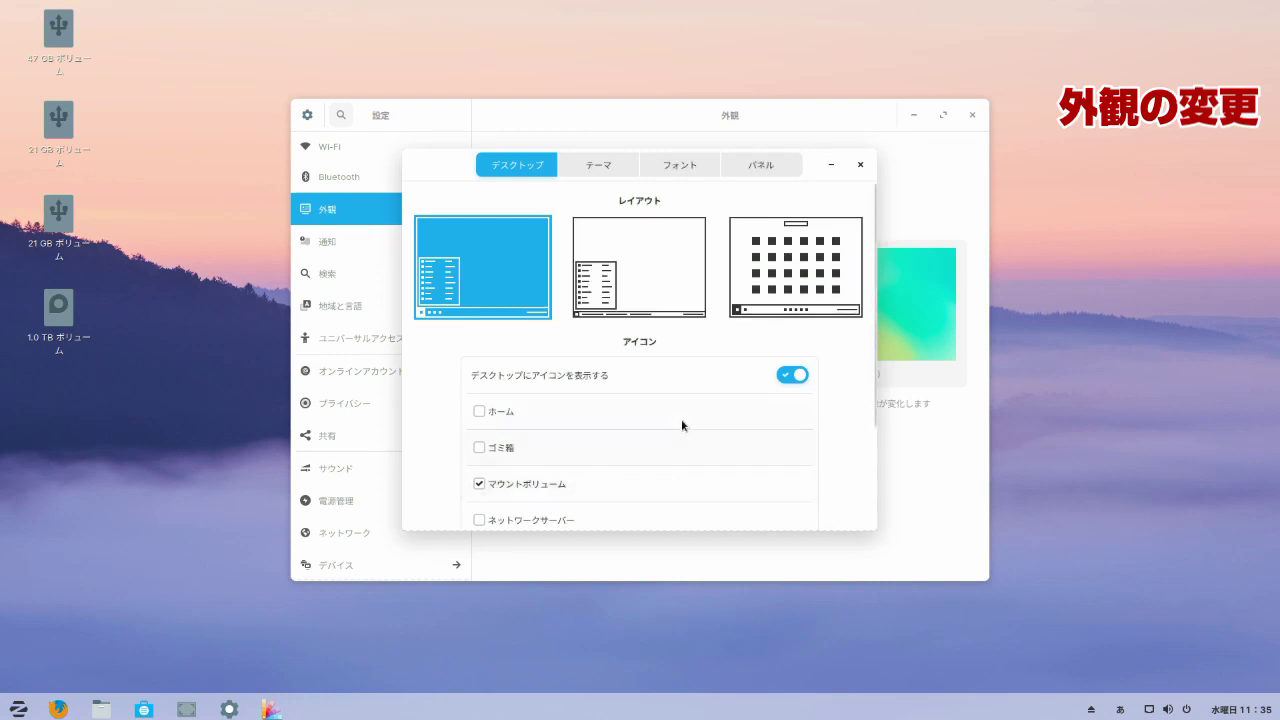
scroll(682, 425, "down", 1)
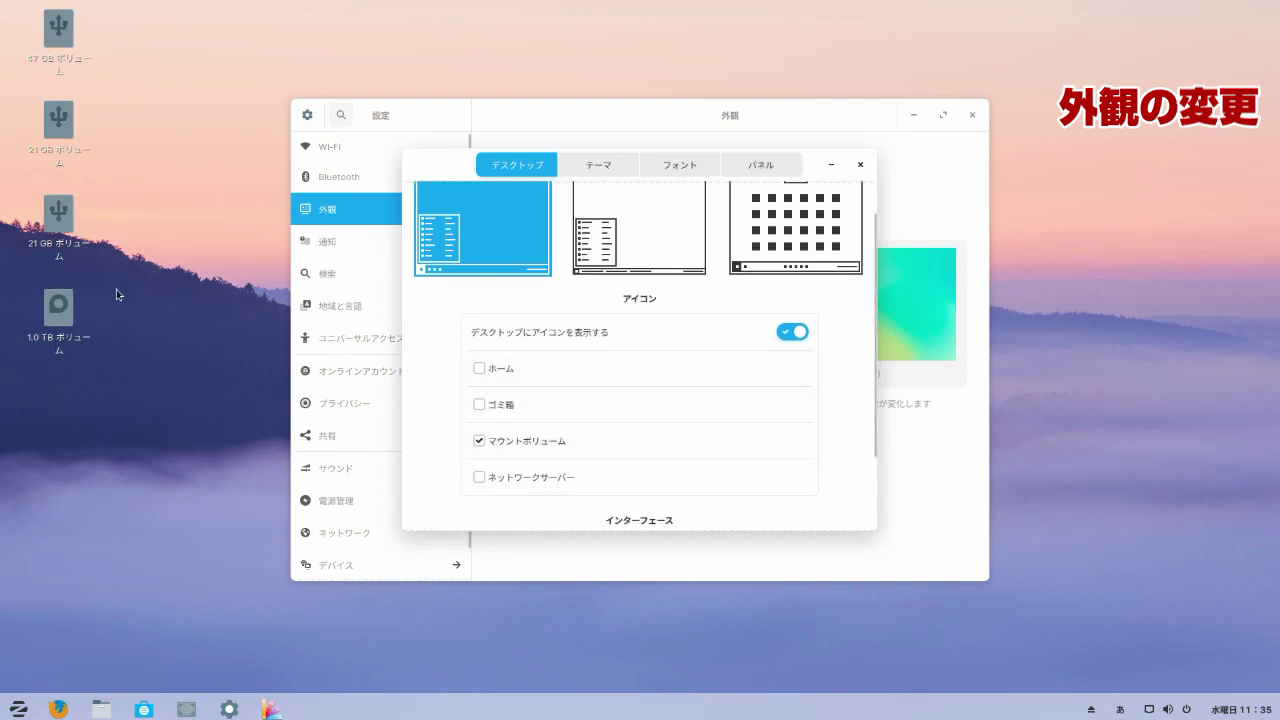
left_click(529, 449)
left_click(490, 372)
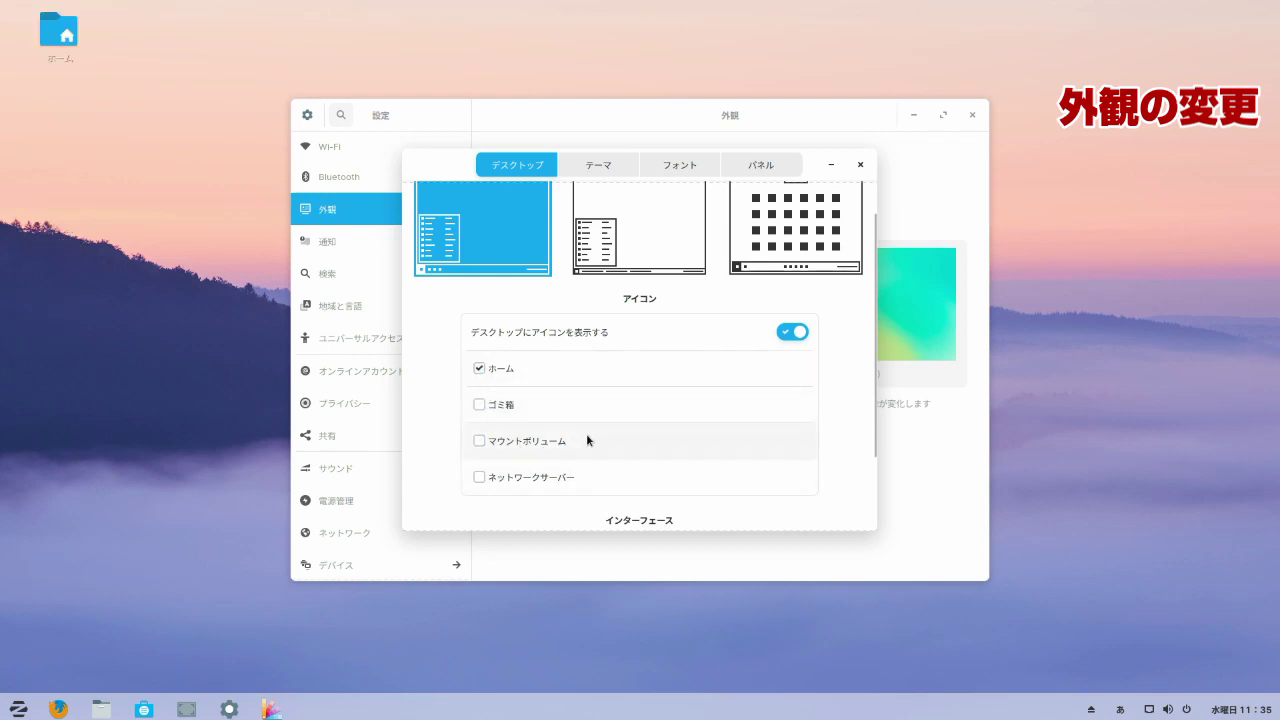
Try the second desktop layout and preview the Zorin Appearance window from the taskbar.
scroll(826, 448, "up", 1)
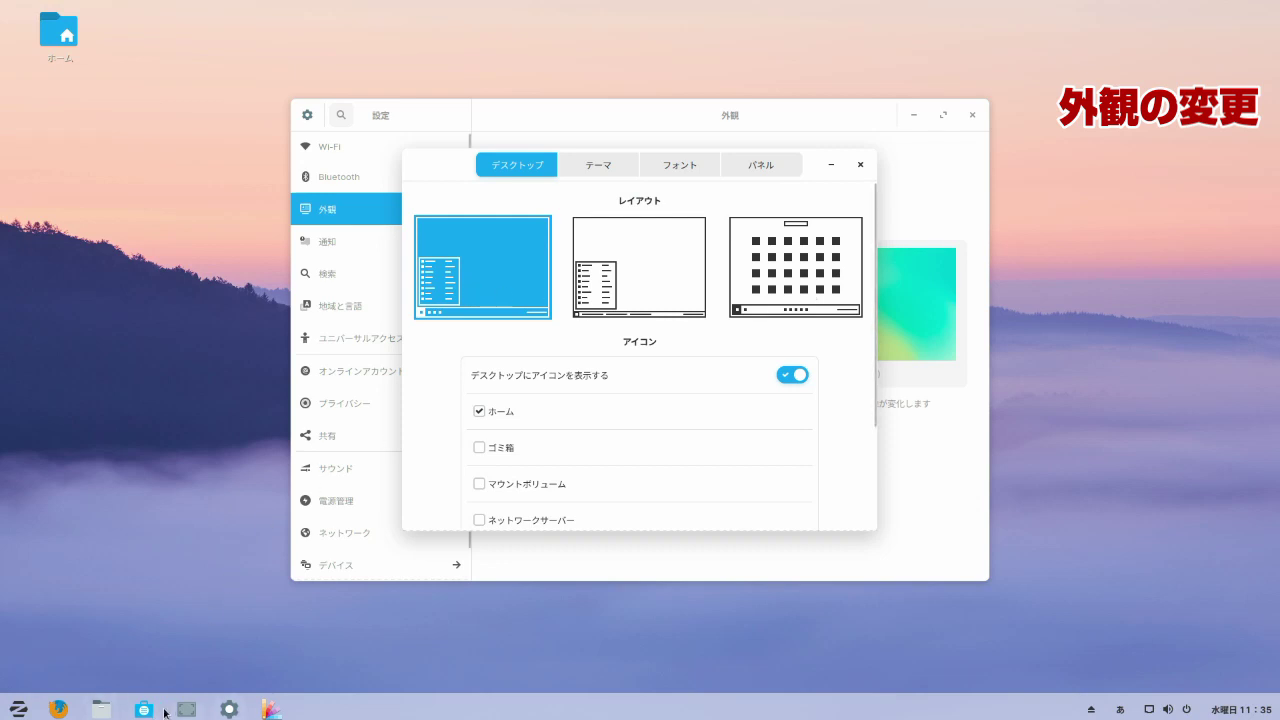
left_click(623, 293)
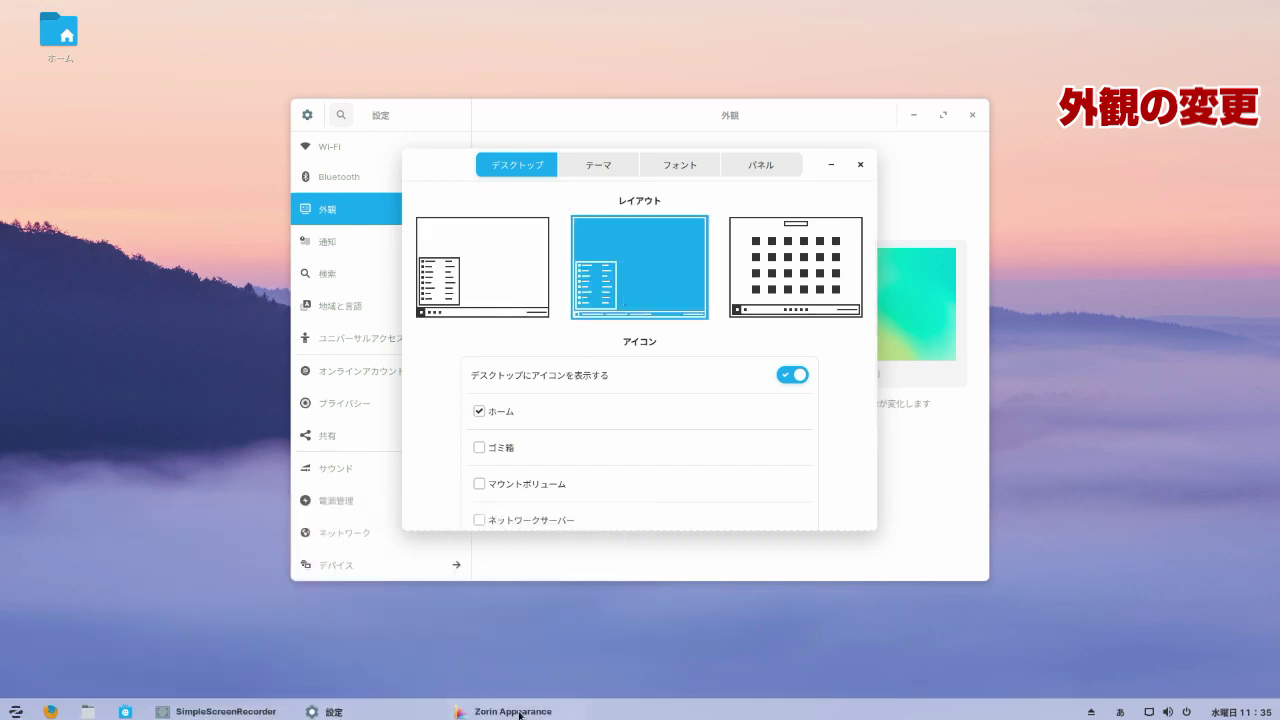
mouse_move(521, 713)
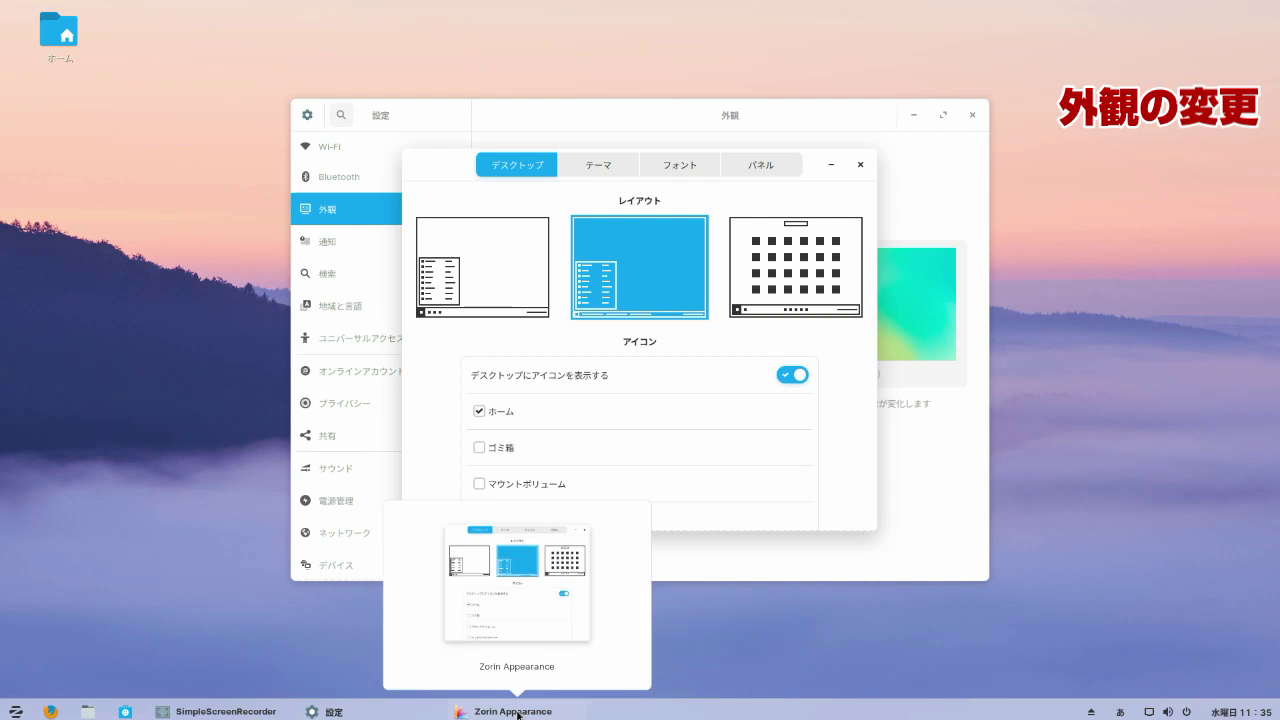
Try the third desktop layout, show and dismiss its full-screen application grid, and restore the first layout.
left_click(824, 278)
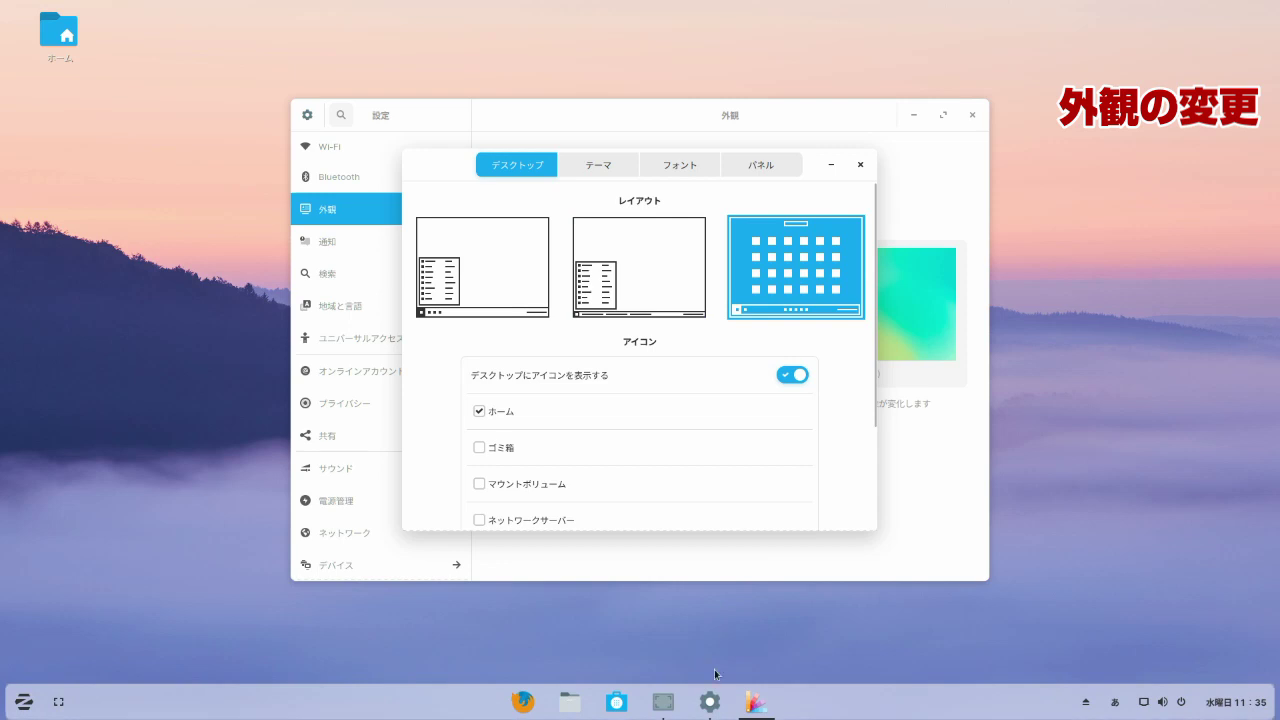
left_click(22, 702)
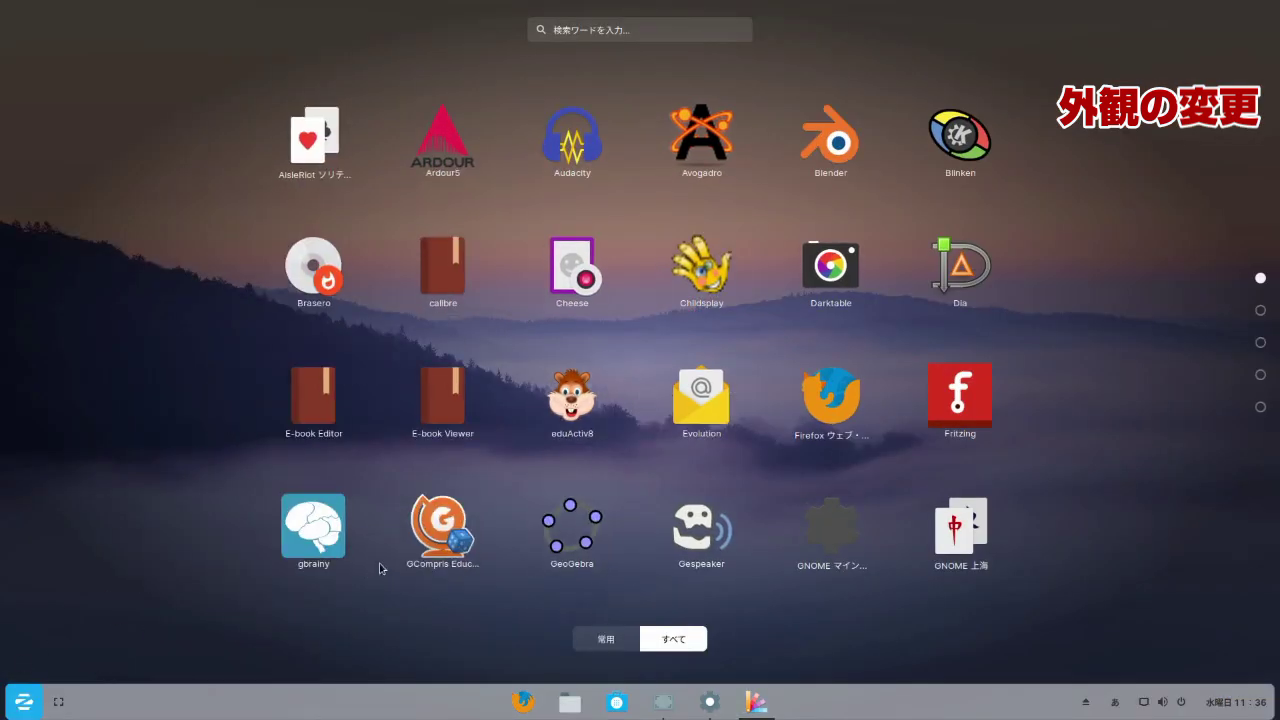
left_click(31, 708)
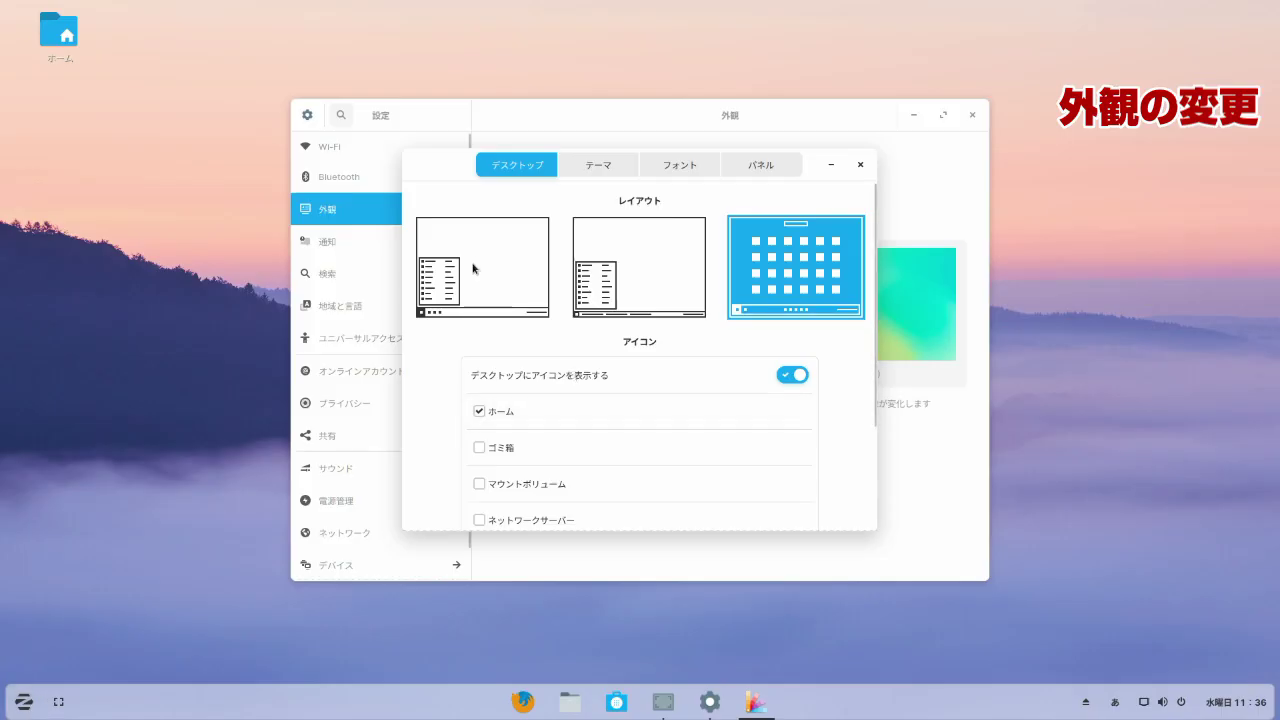
left_click(520, 310)
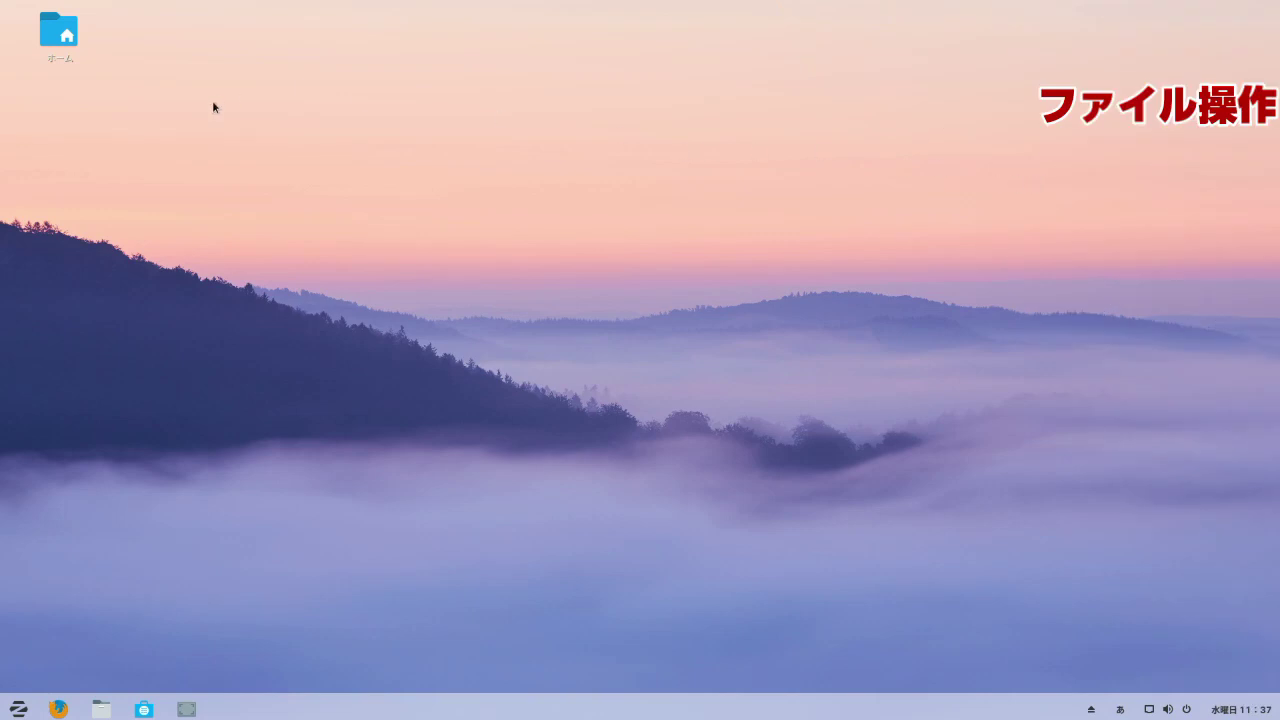
Open the ドキュメント folder inside the home folder on the desktop.
double_click(59, 30)
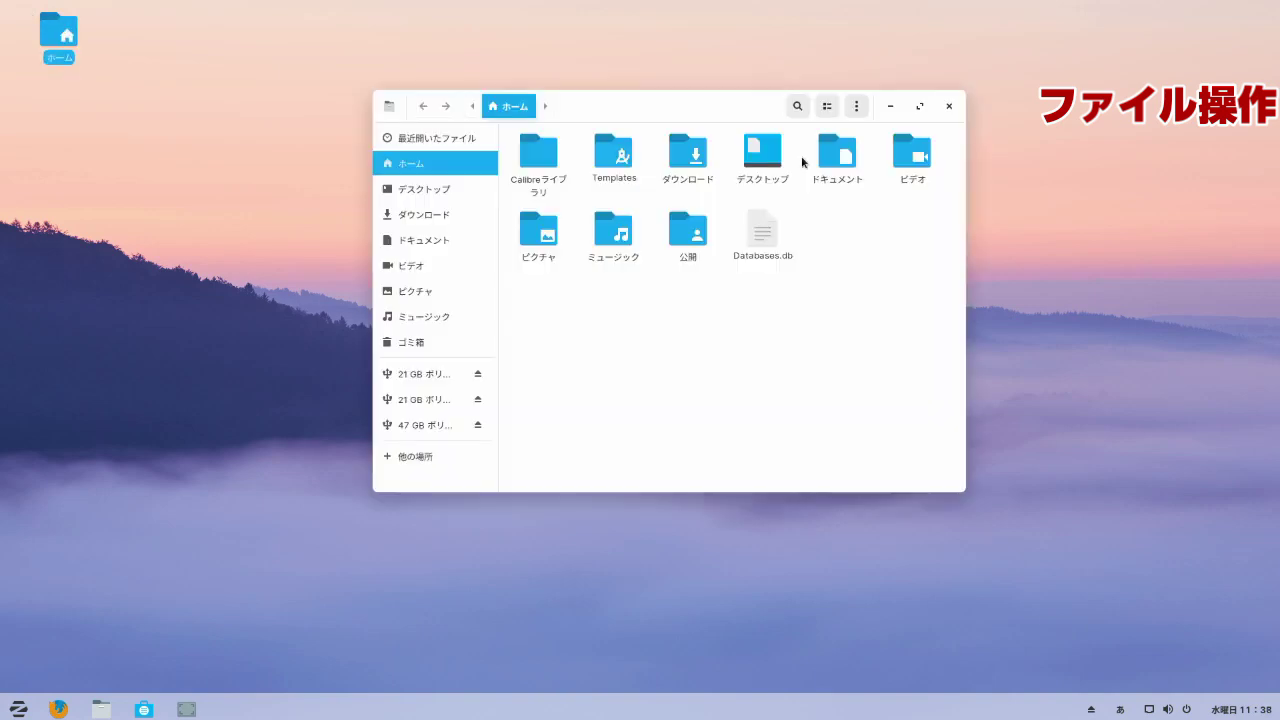
double_click(828, 154)
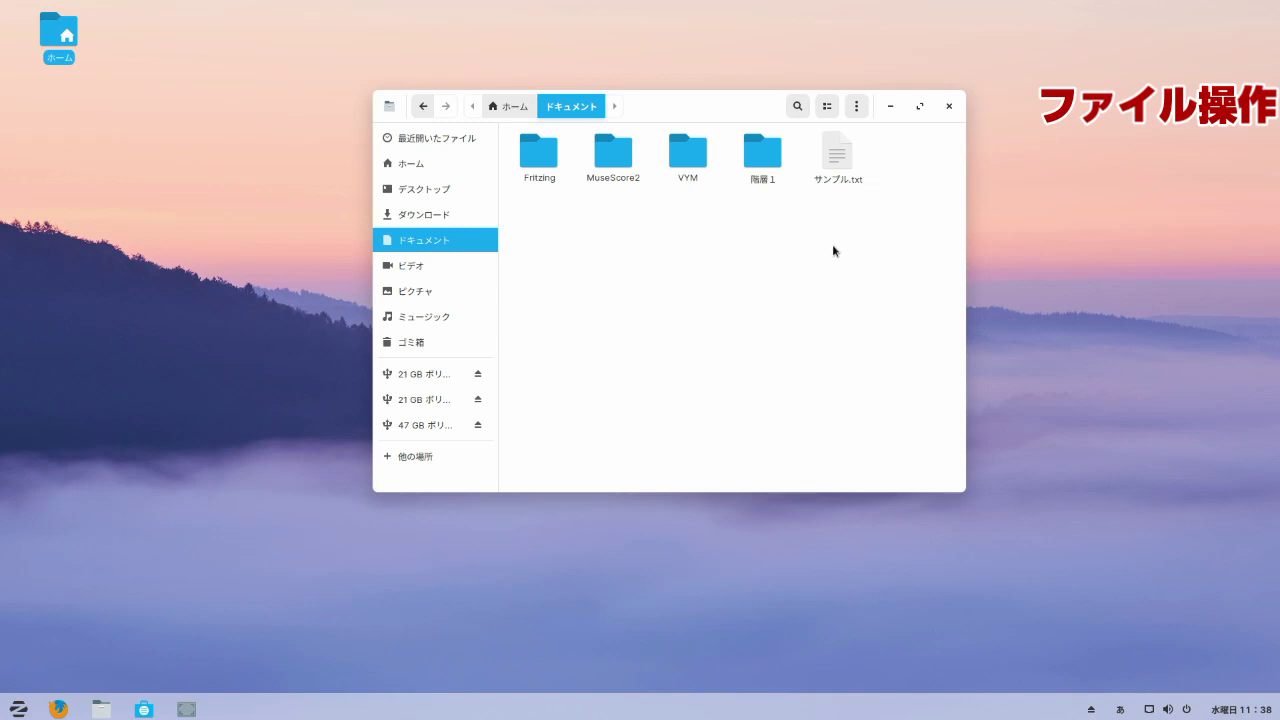
Move サンプル.txt from ドキュメント into the 階層2 folder and back to ドキュメント.
left_click_drag(837, 155, 688, 178)
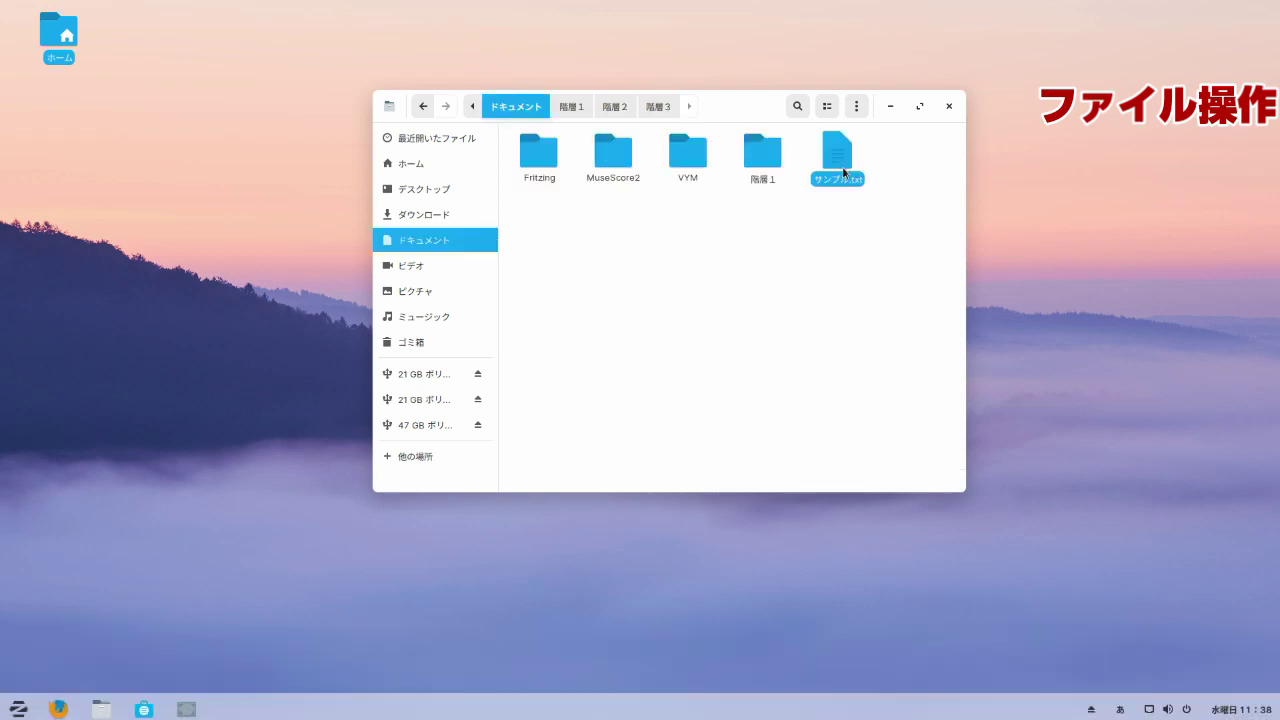
left_click_drag(843, 173, 669, 226)
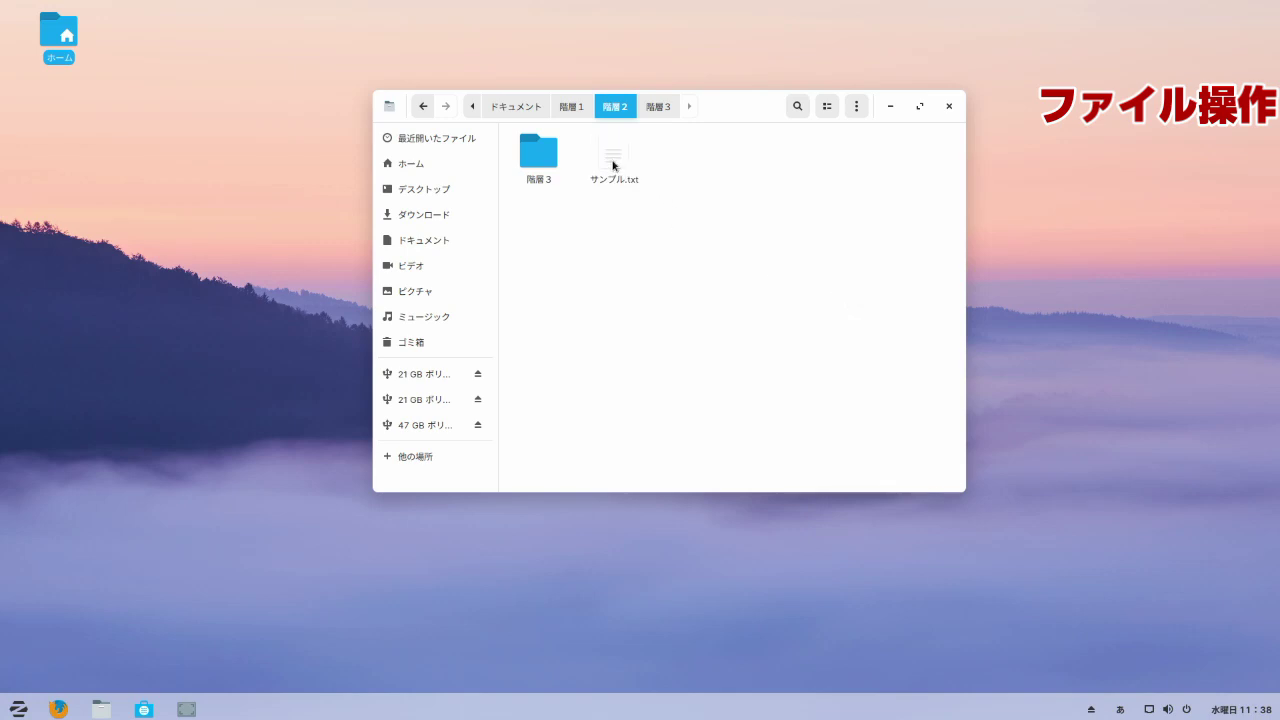
left_click_drag(620, 167, 889, 351)
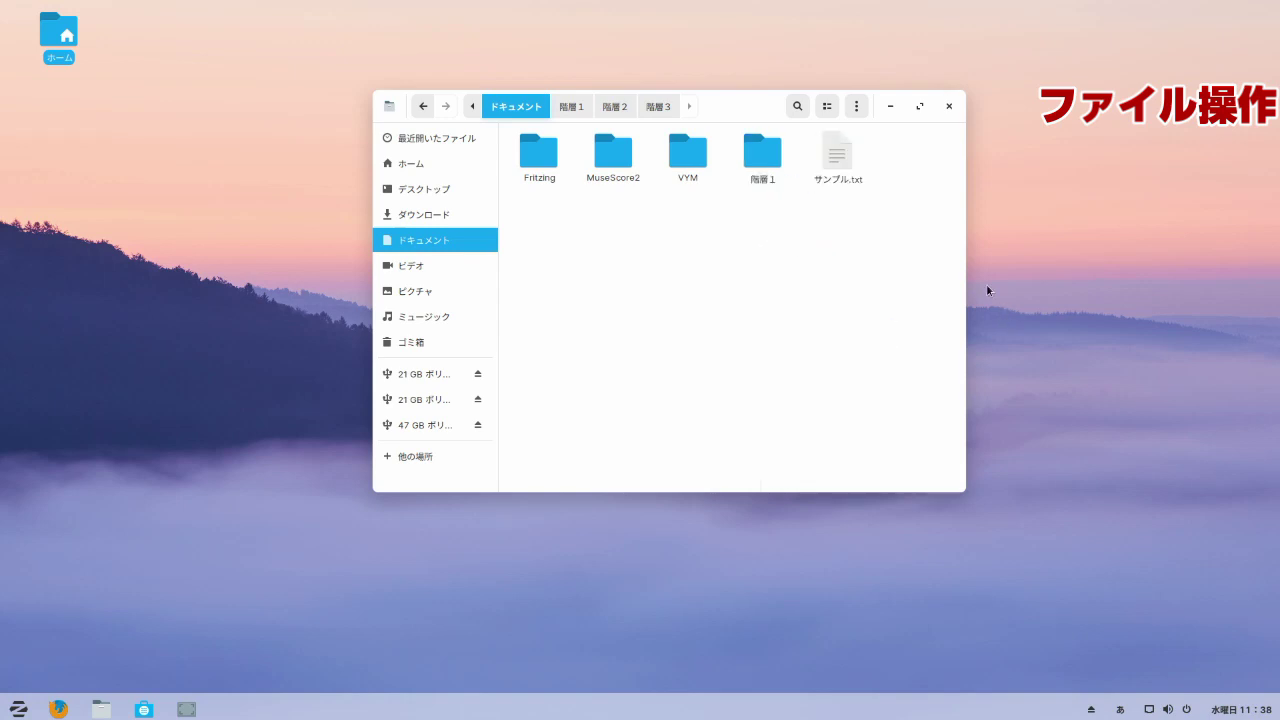
Try renaming サンプル.txt, extending the selected base name to include the extension, and cancel the rename.
left_click(855, 175)
key("F2")
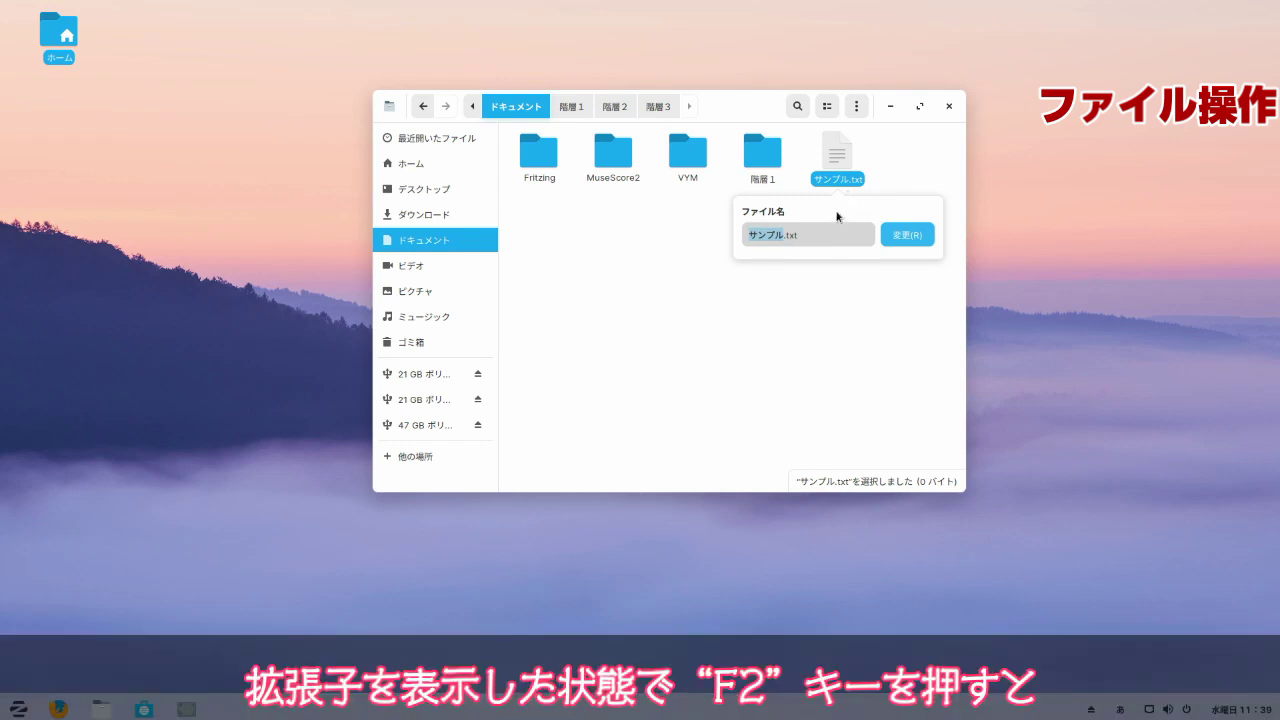
key("F2")
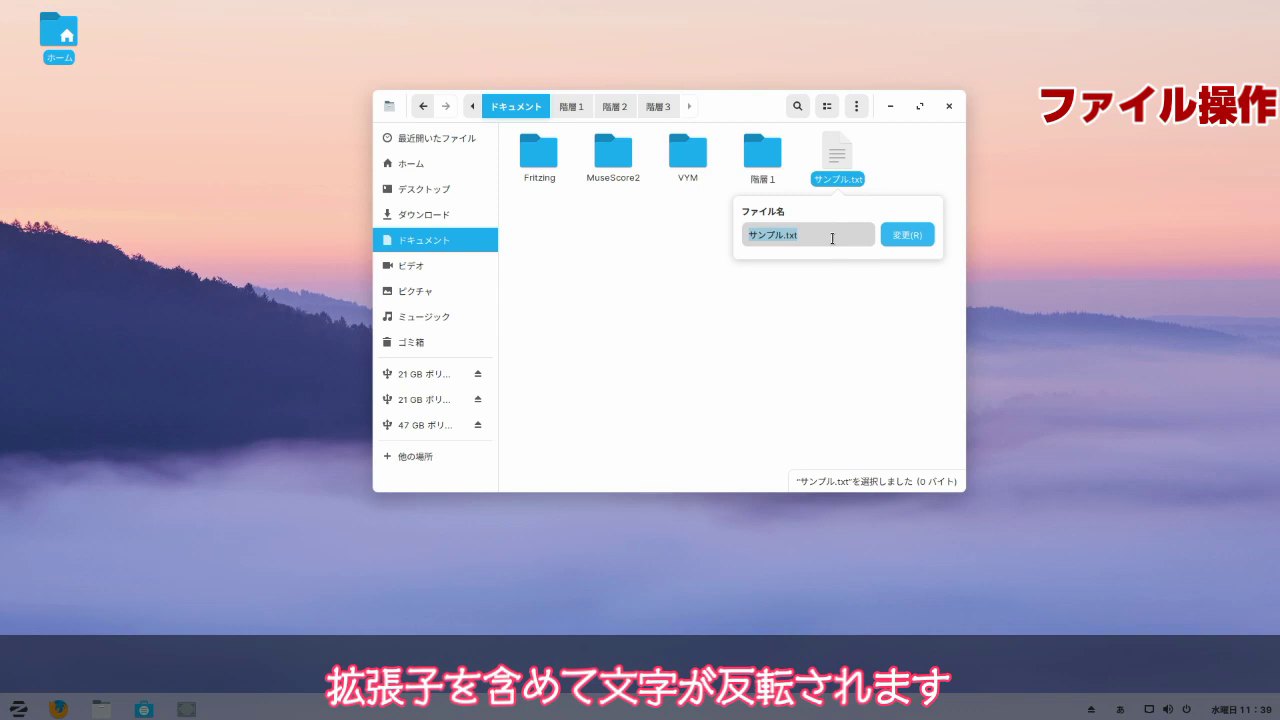
key("Escape")
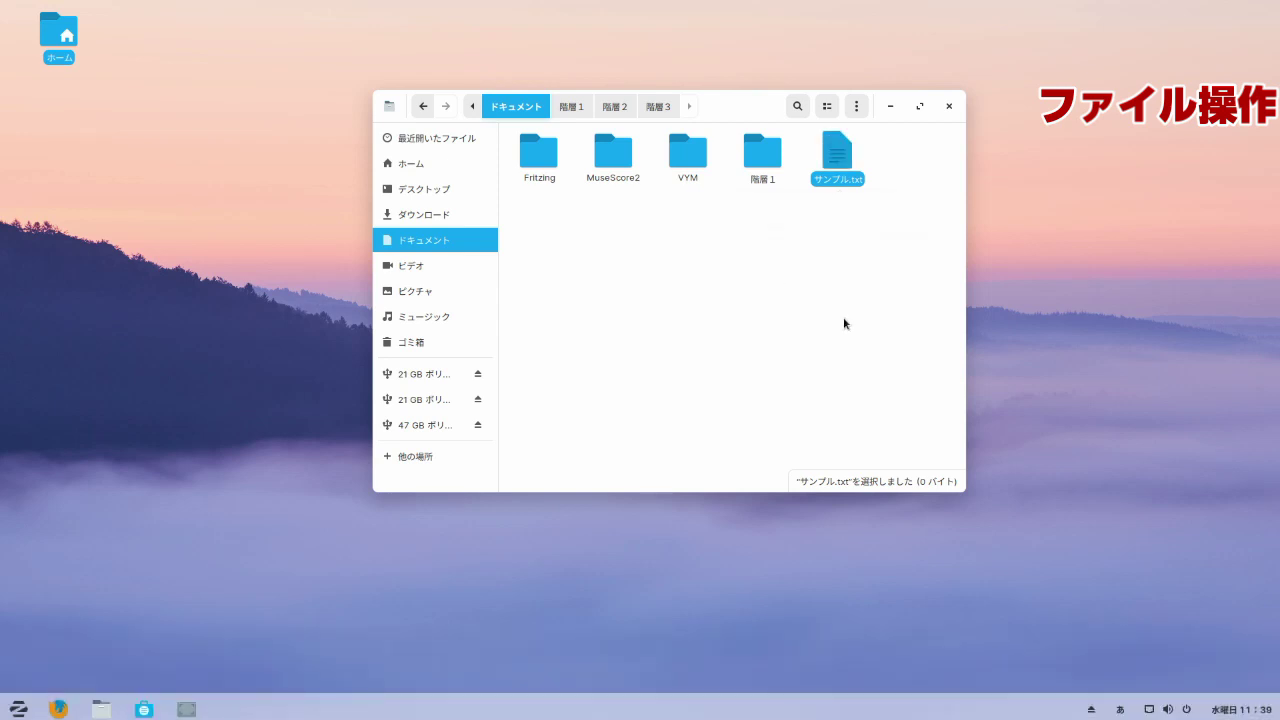
key("F2")
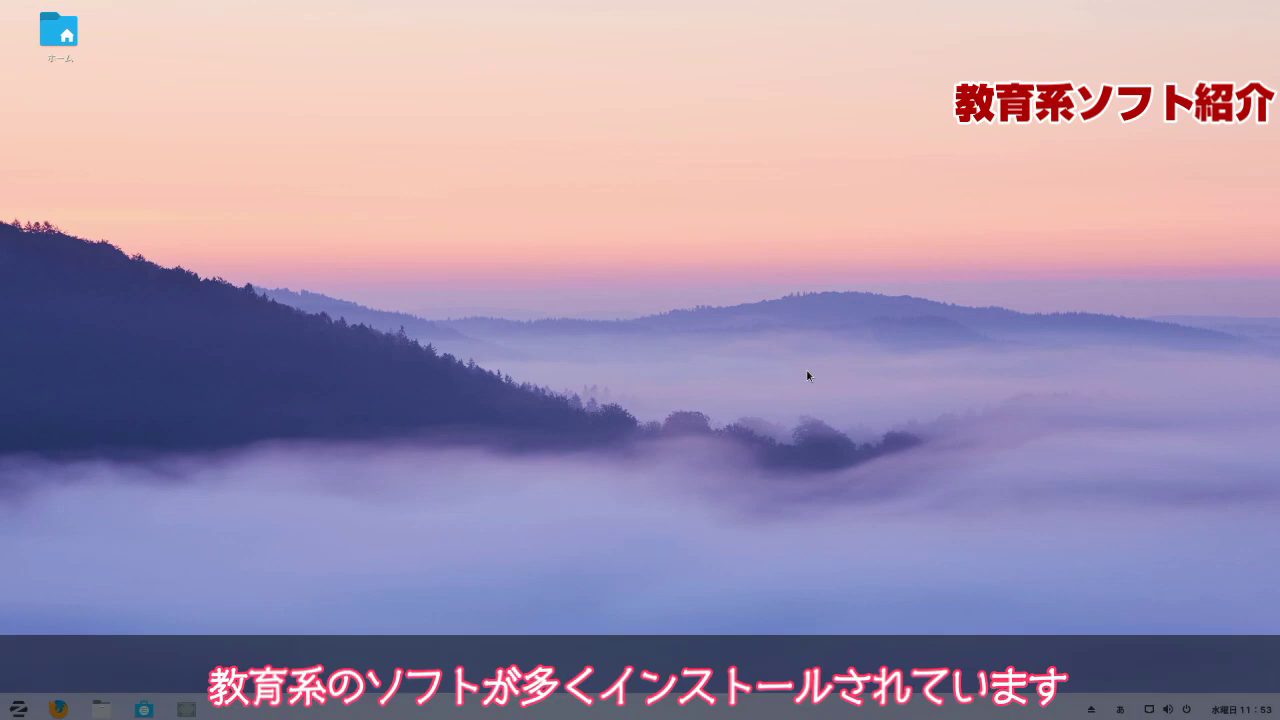
Browse the application categories and launch VYM - View Your Mind from the オフィス category.
left_click(17, 709)
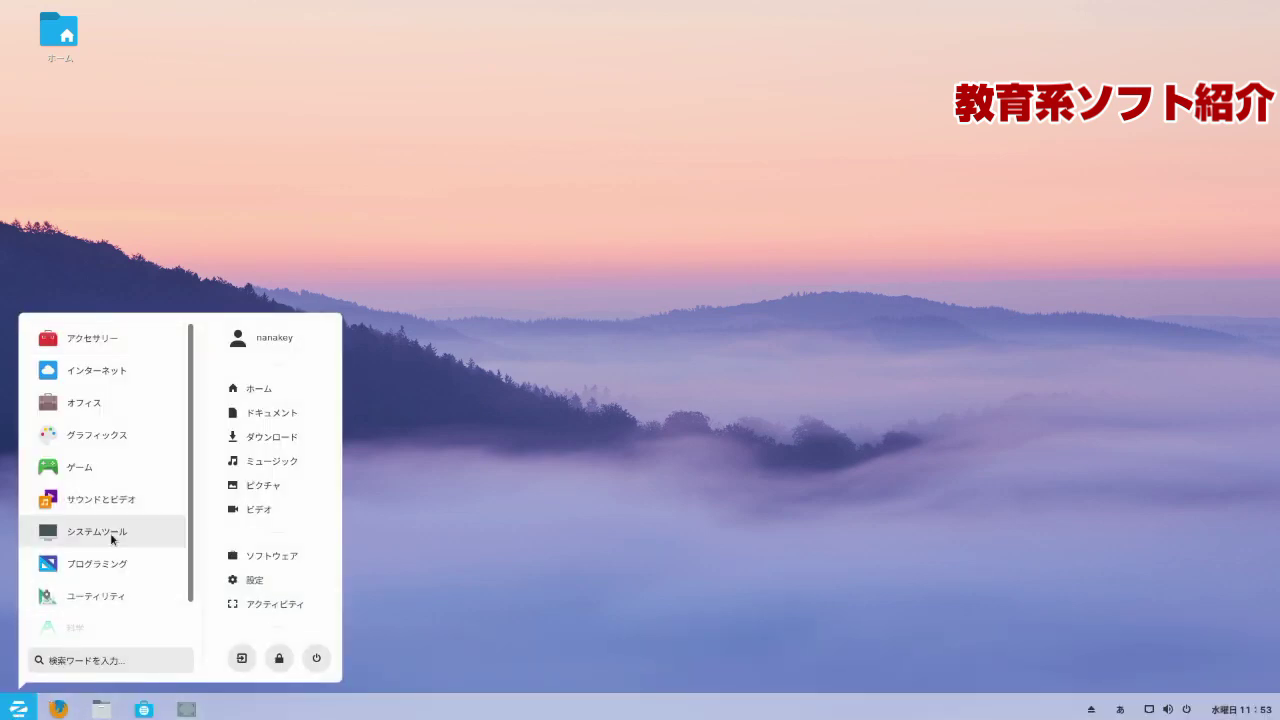
scroll(115, 530, "down", 1)
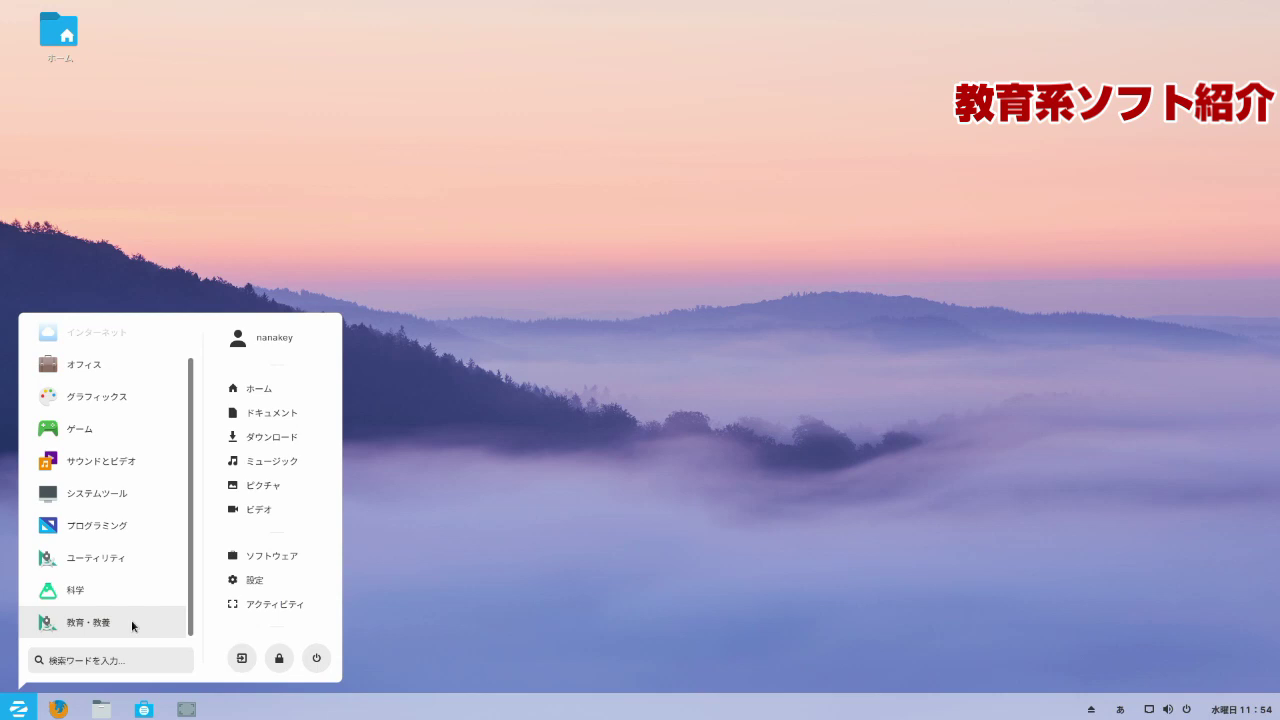
scroll(122, 534, "up", 1)
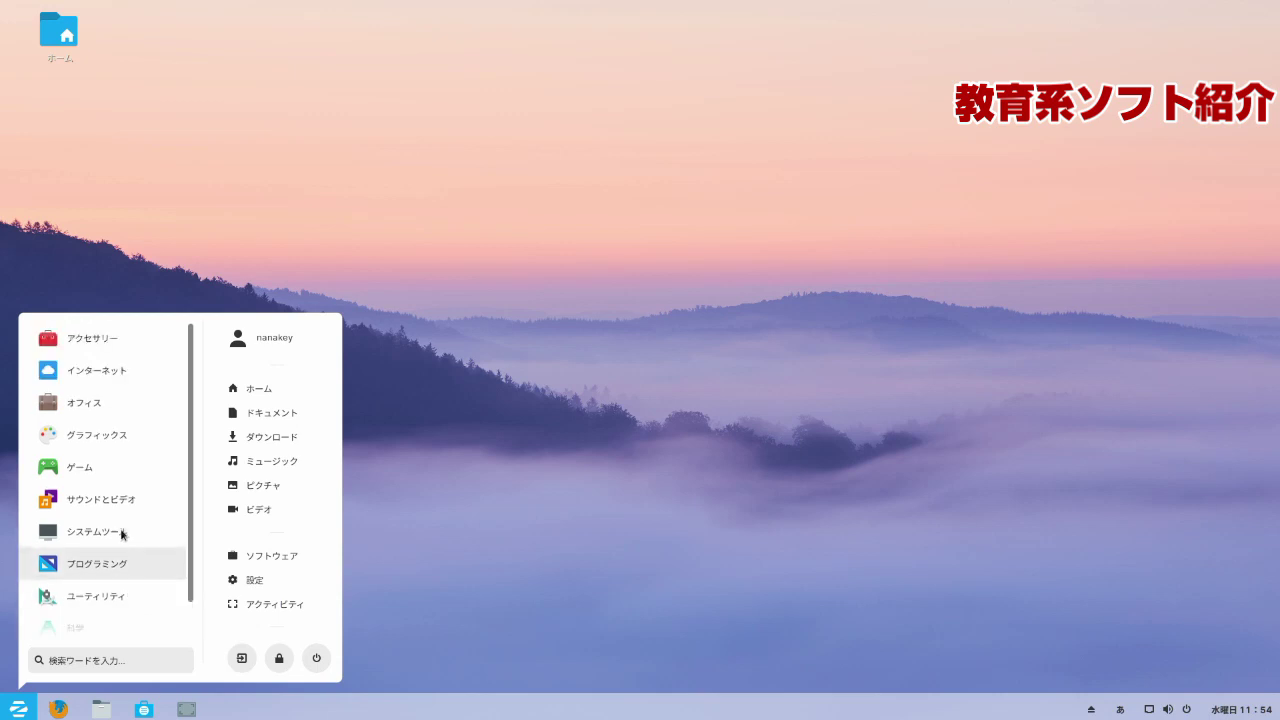
left_click(116, 405)
scroll(113, 475, "down", 4)
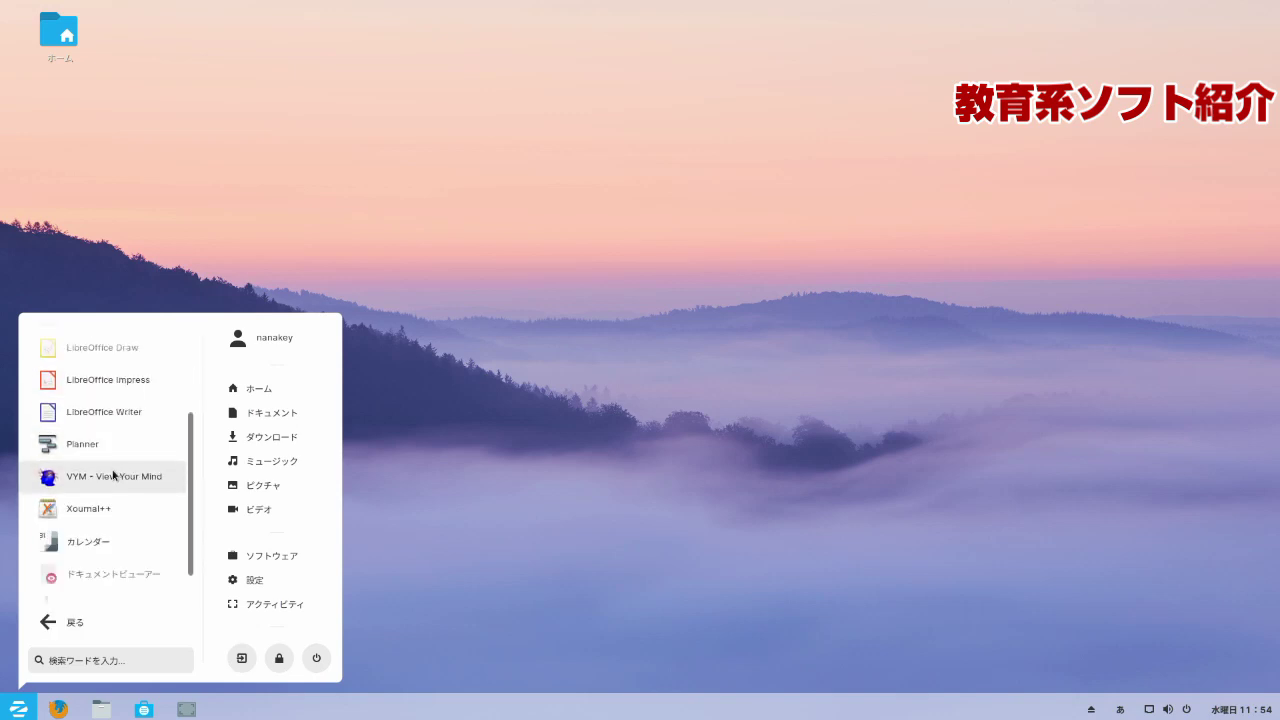
left_click(165, 484)
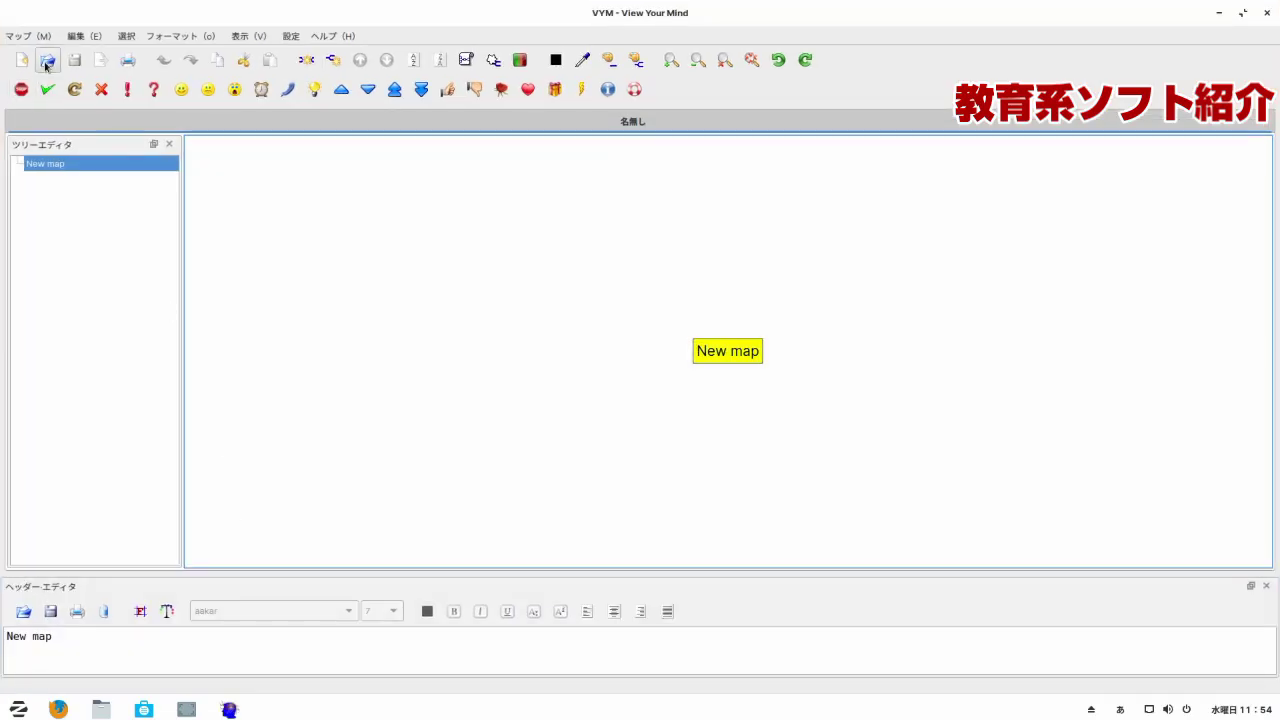
Open the mind map Zorin.vym from the VYM folder inside ドキュメント.
left_click(46, 62)
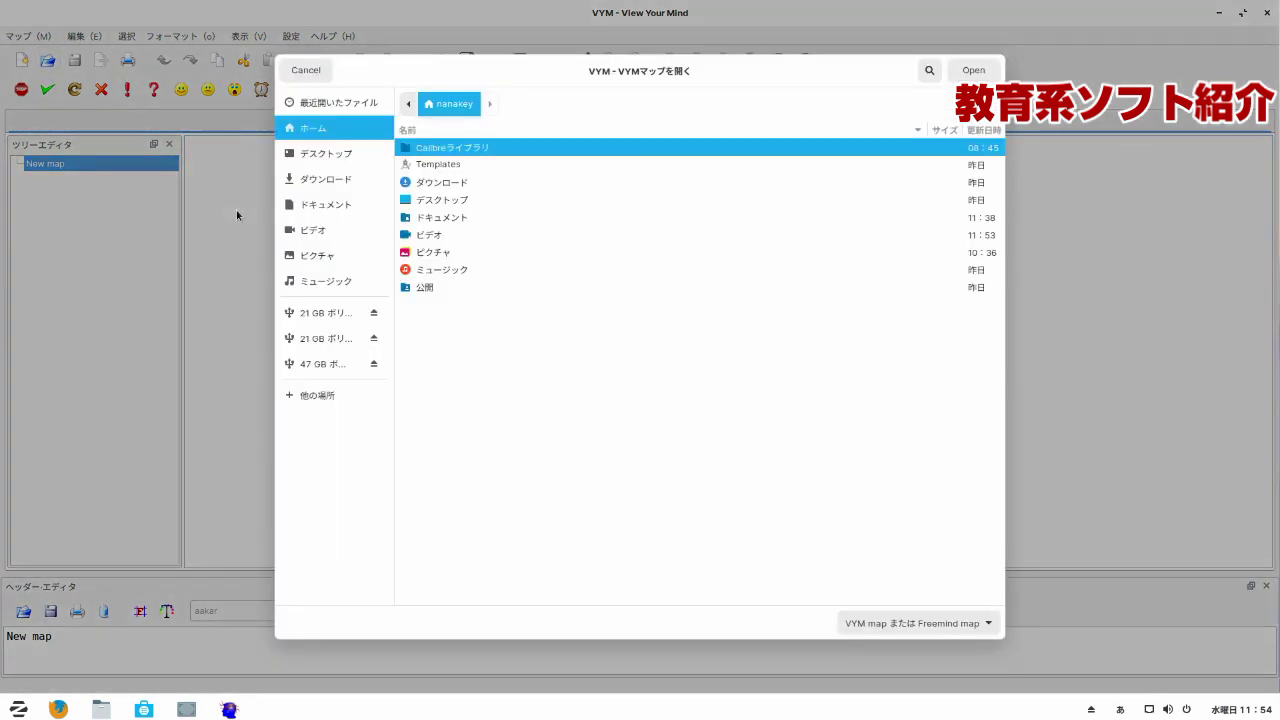
double_click(432, 217)
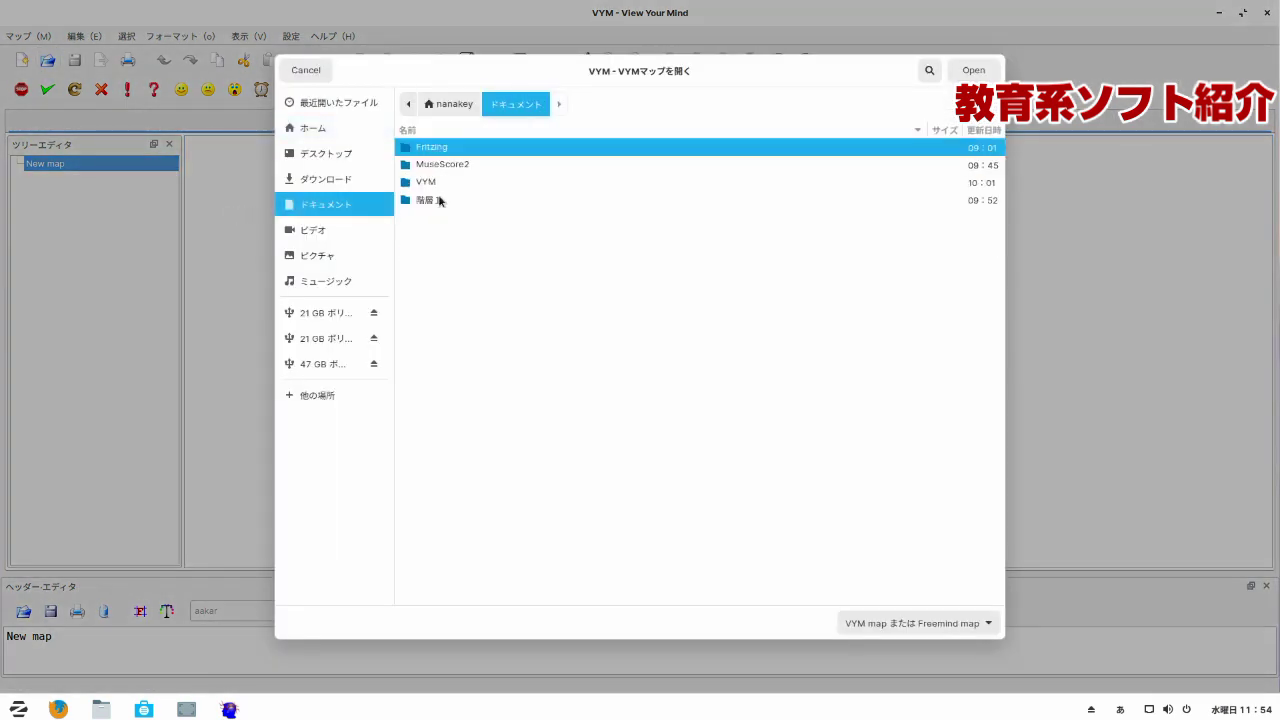
double_click(432, 183)
left_click(466, 157)
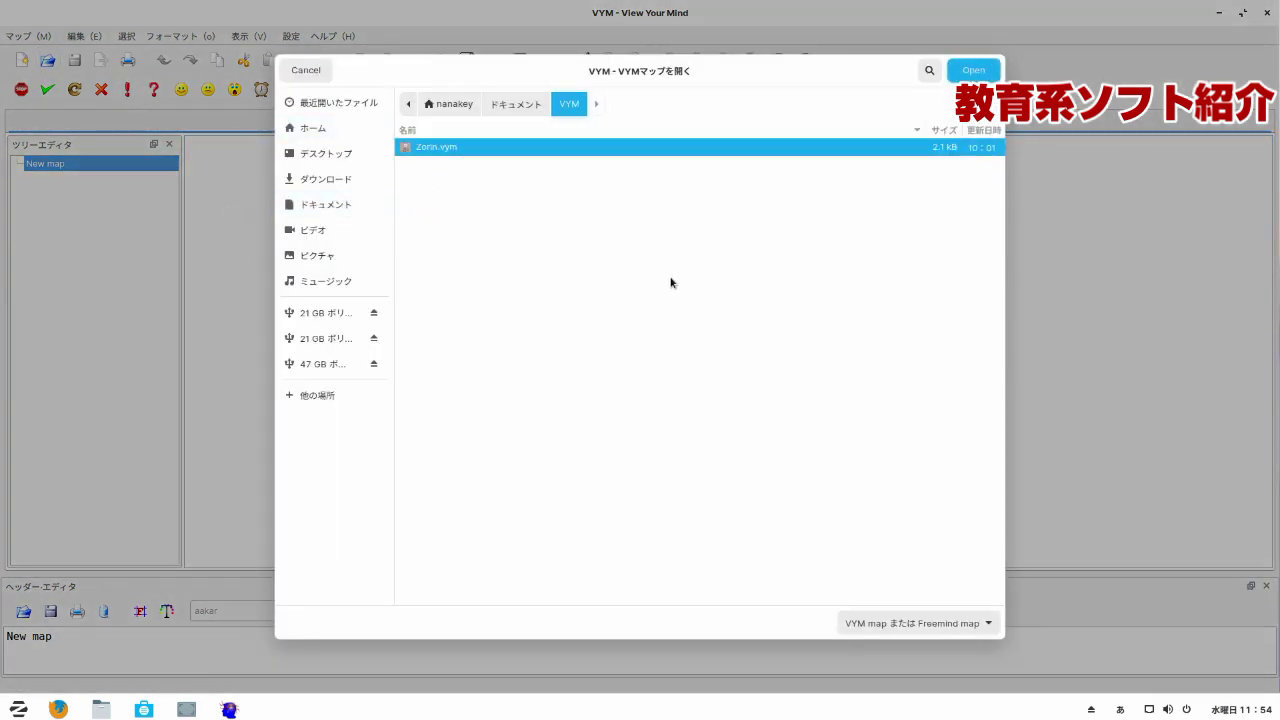
key("Return")
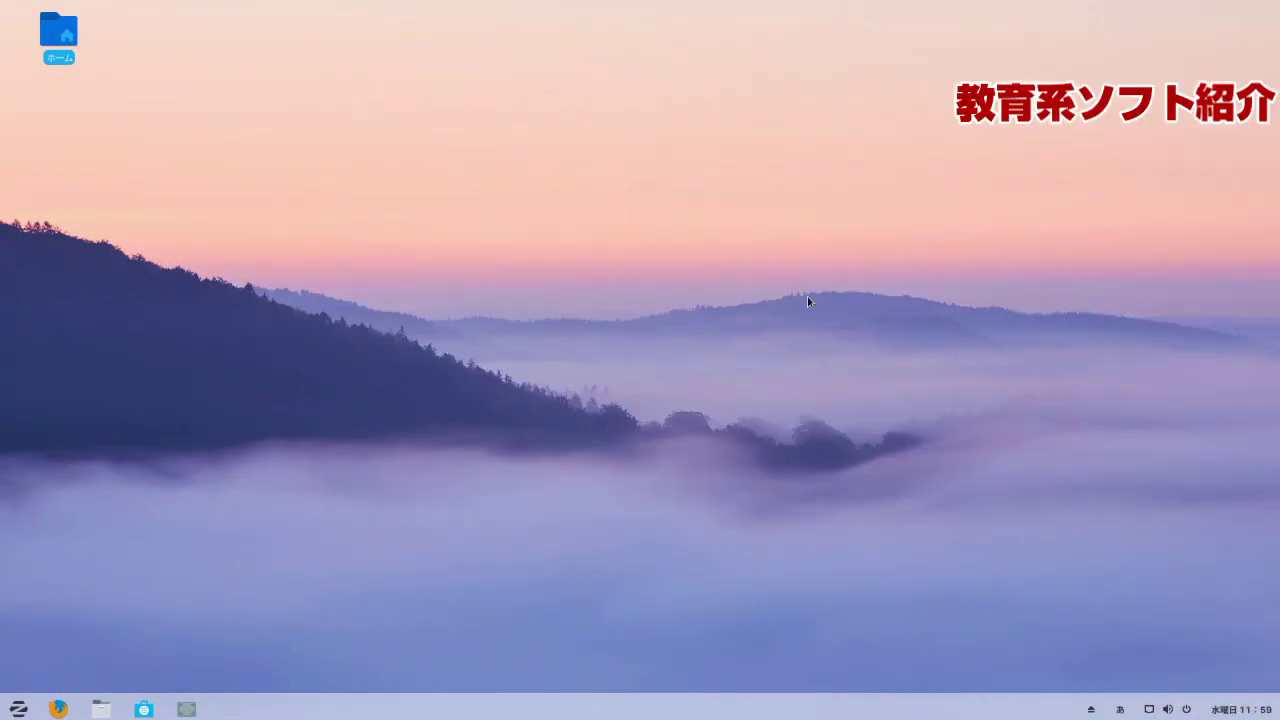
Launch the Kalzium periodic table application from the 科学 (science) category.
left_click(18, 709)
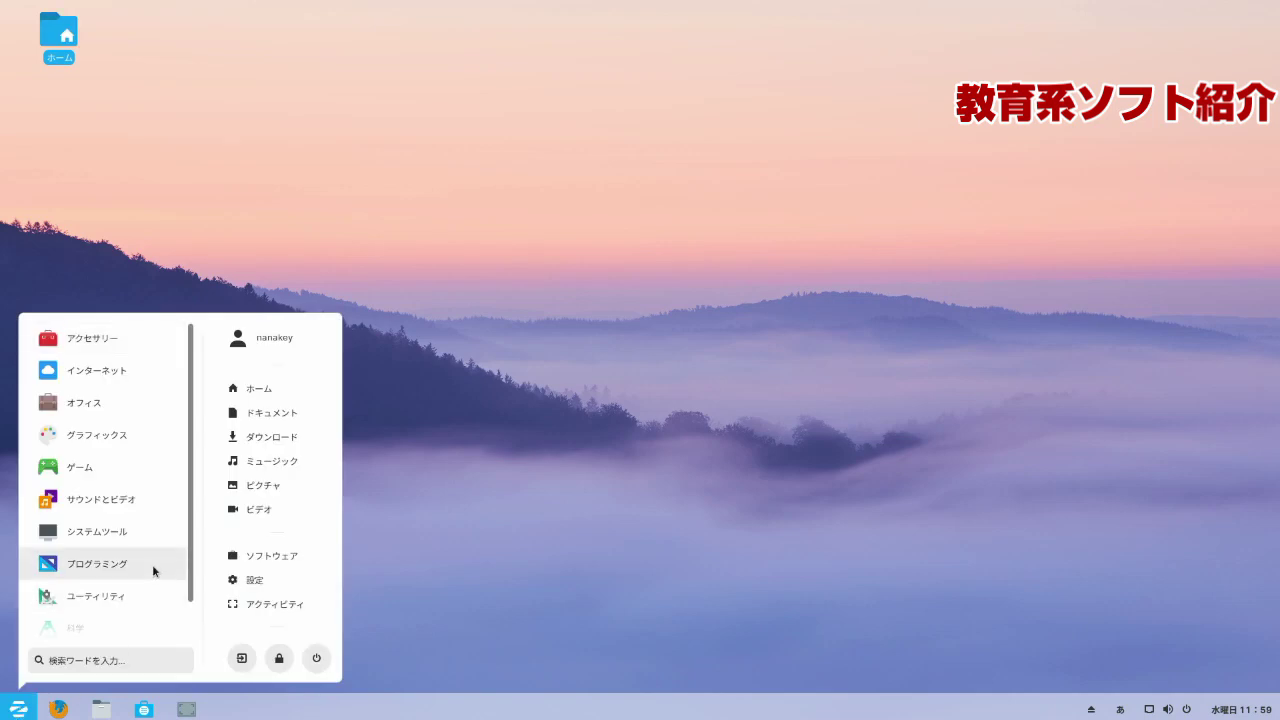
scroll(153, 560, "down", 1)
left_click(137, 610)
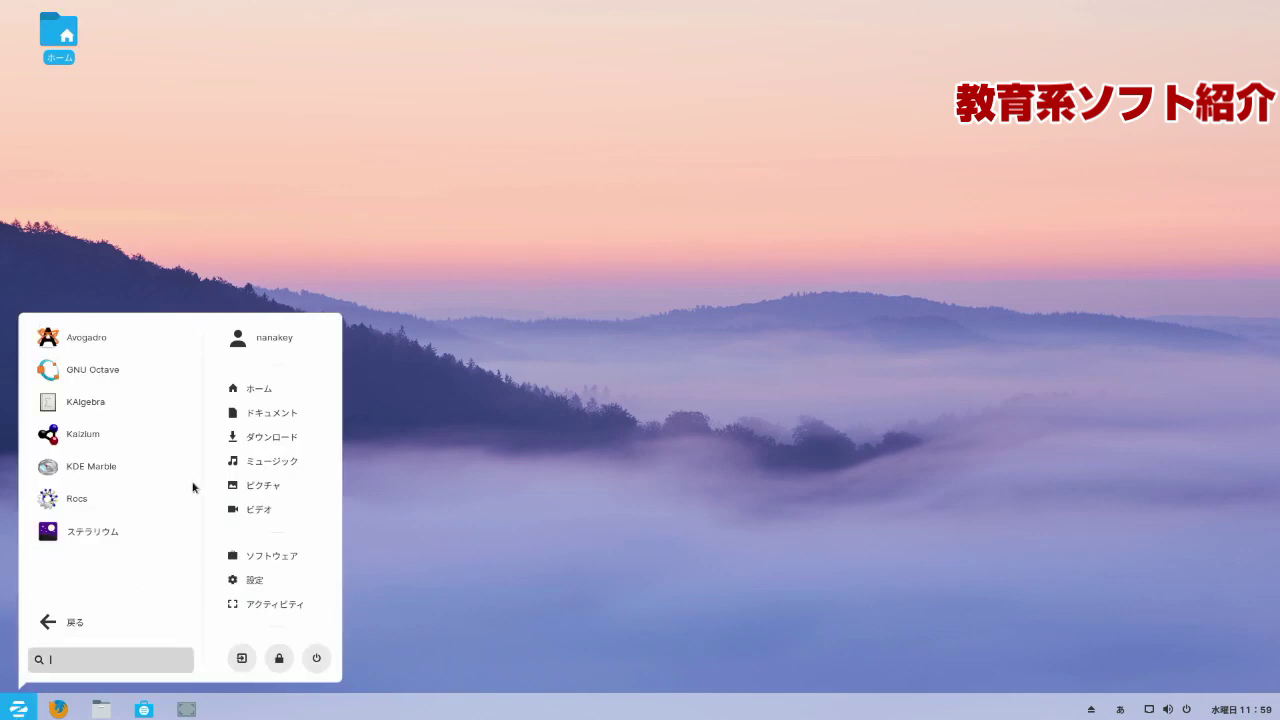
left_click(155, 437)
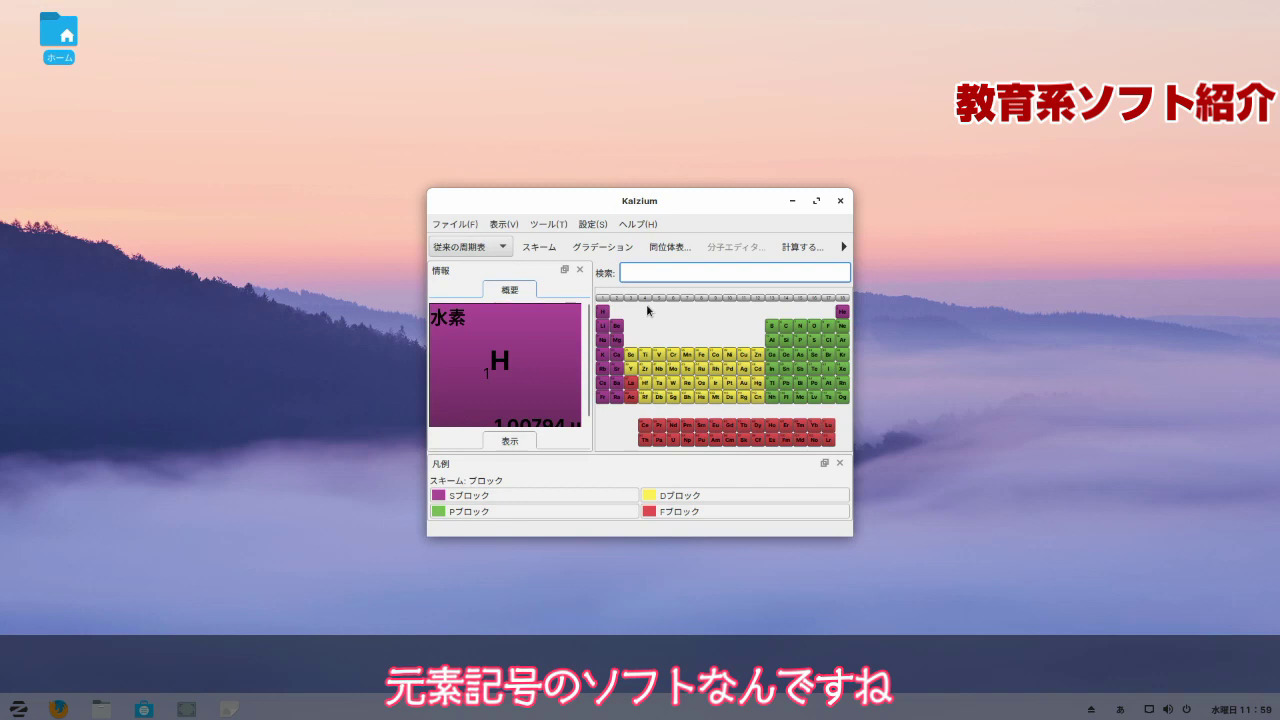
View the details of several elements in the periodic table, including helium, hydrogen, beryllium and oxygen.
left_click(842, 311)
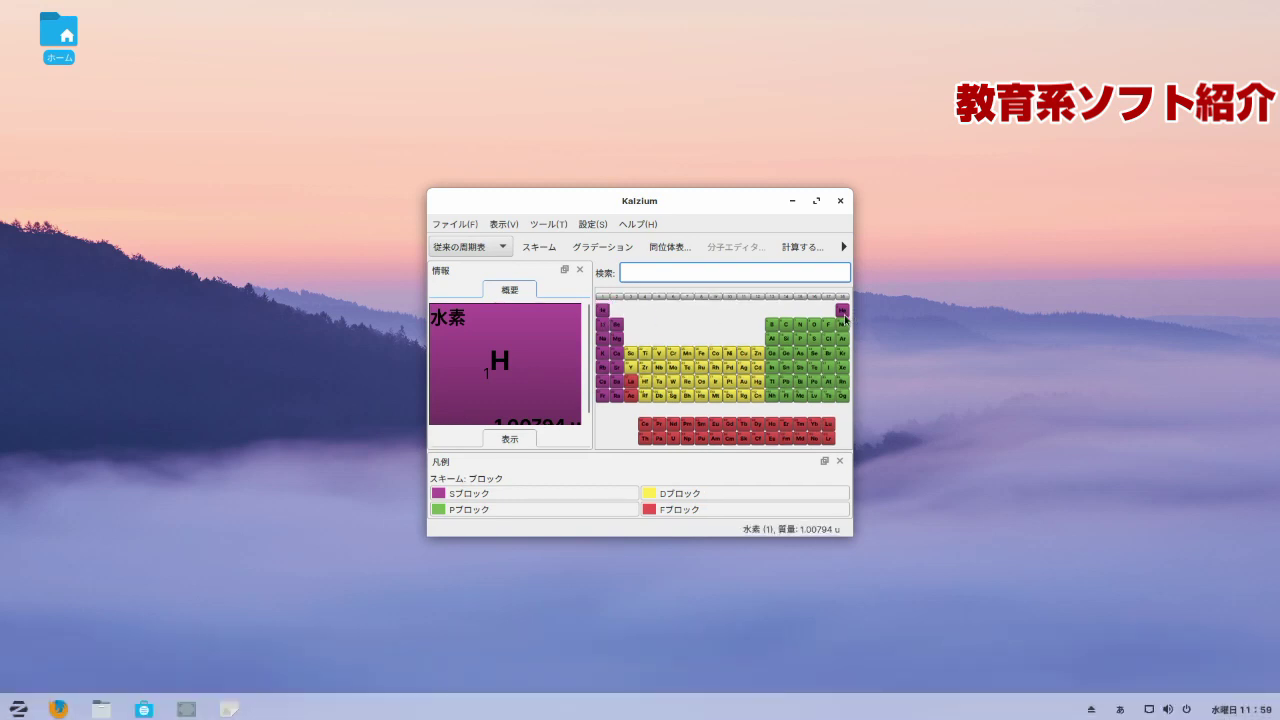
left_click(602, 310)
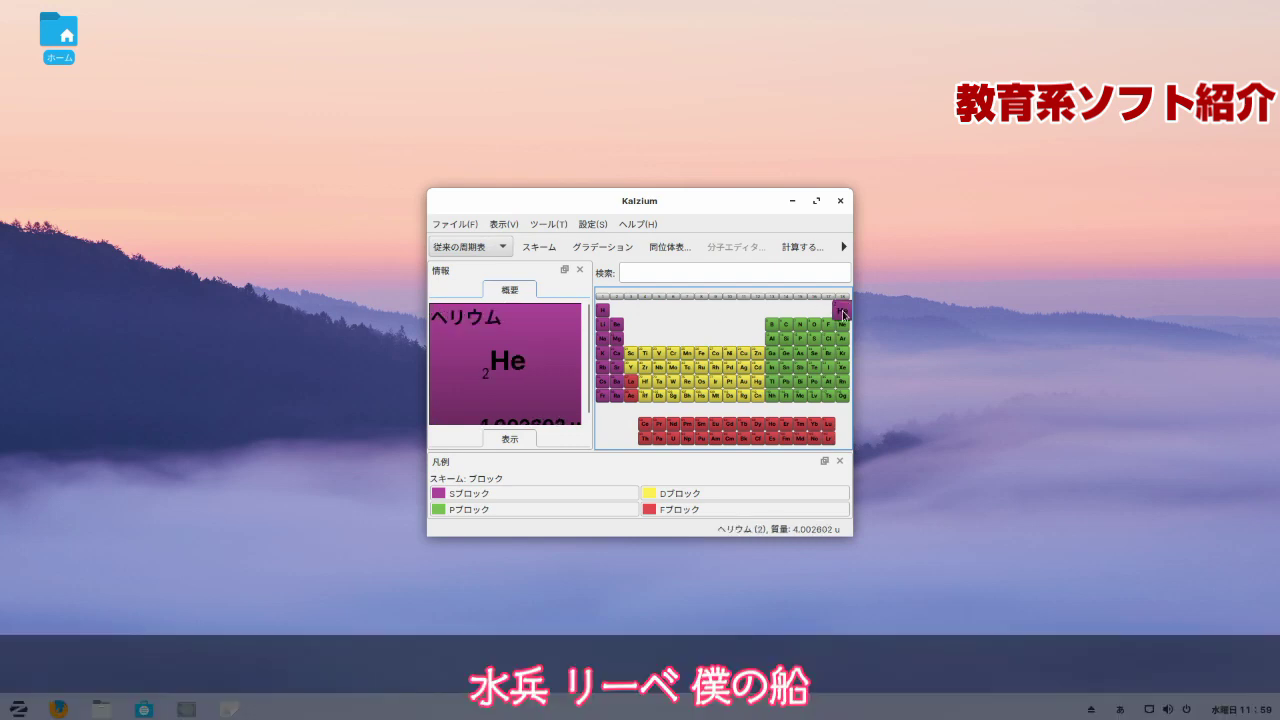
mouse_move(601, 328)
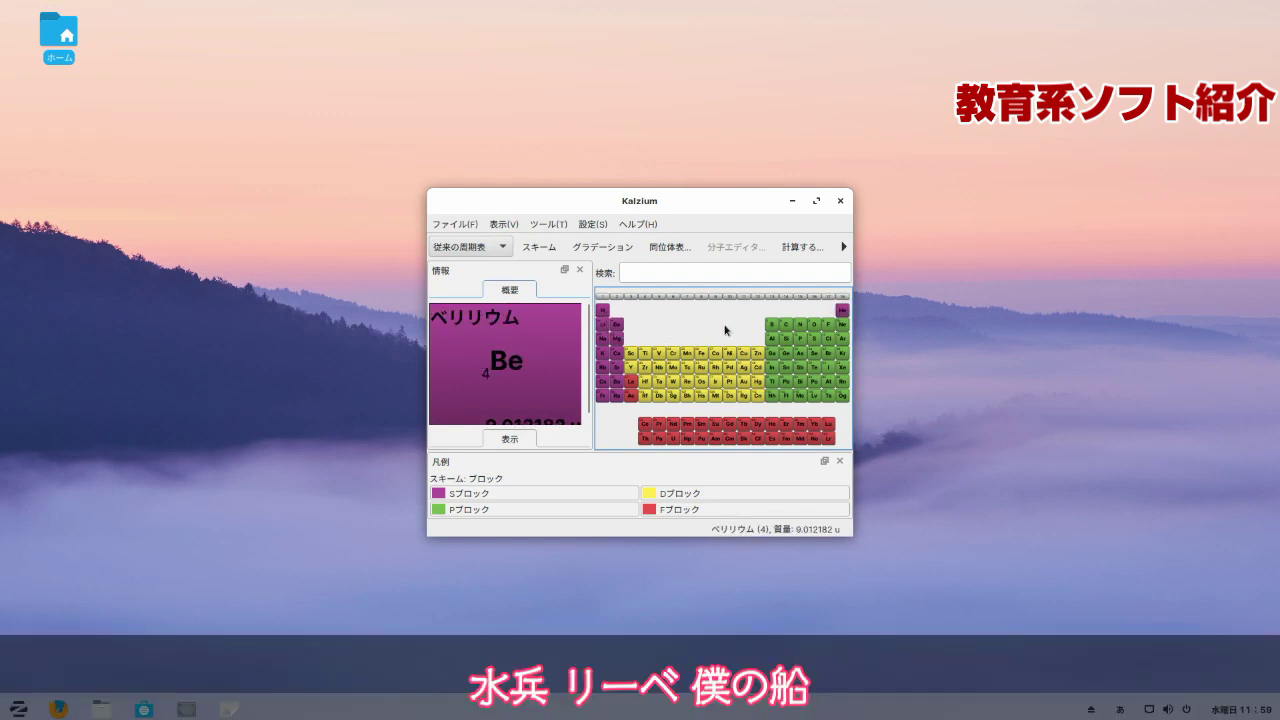
mouse_move(799, 327)
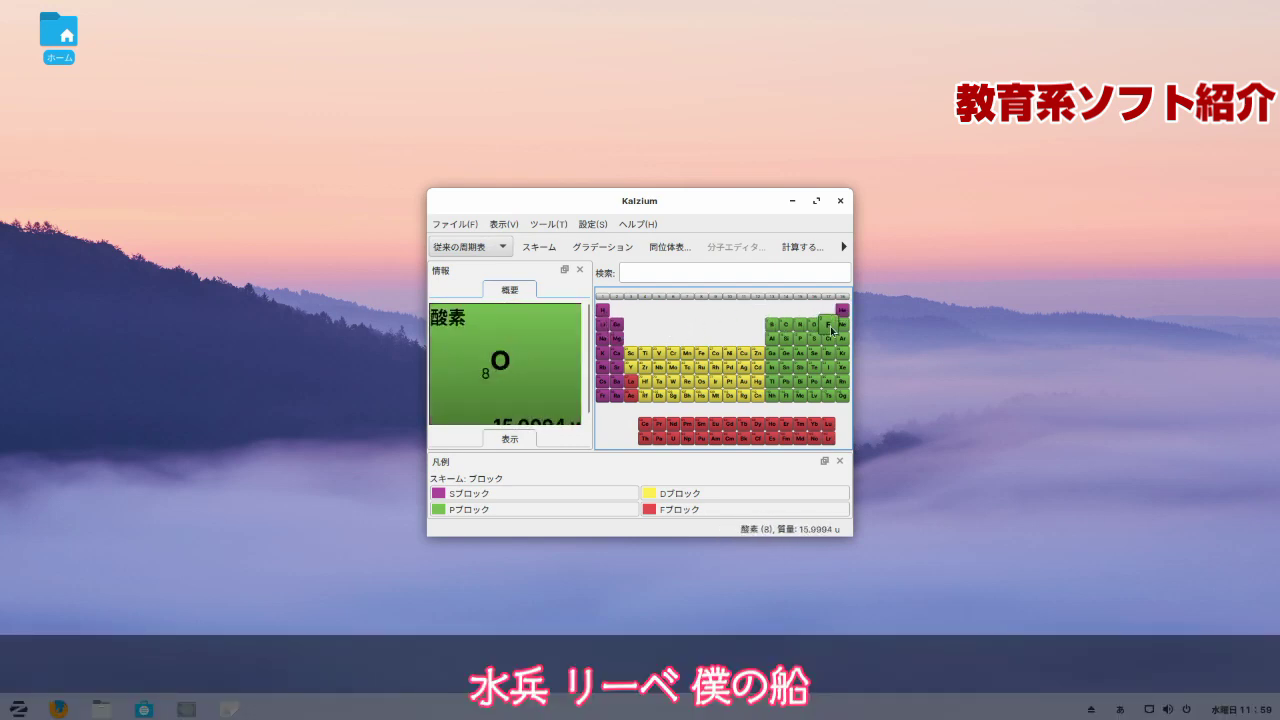
Examine hydrogen's data overview (データの概要) and atomic model (原子模型), and close Kalzium.
mouse_move(842, 324)
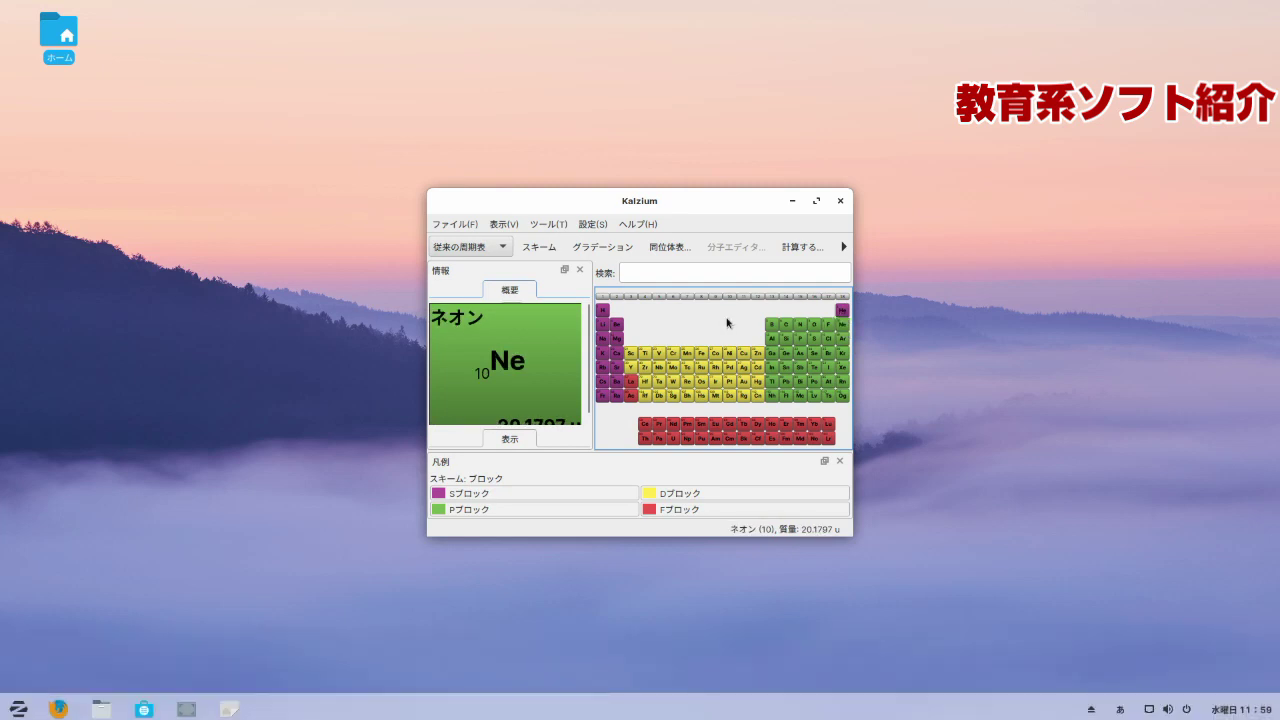
left_click(602, 310)
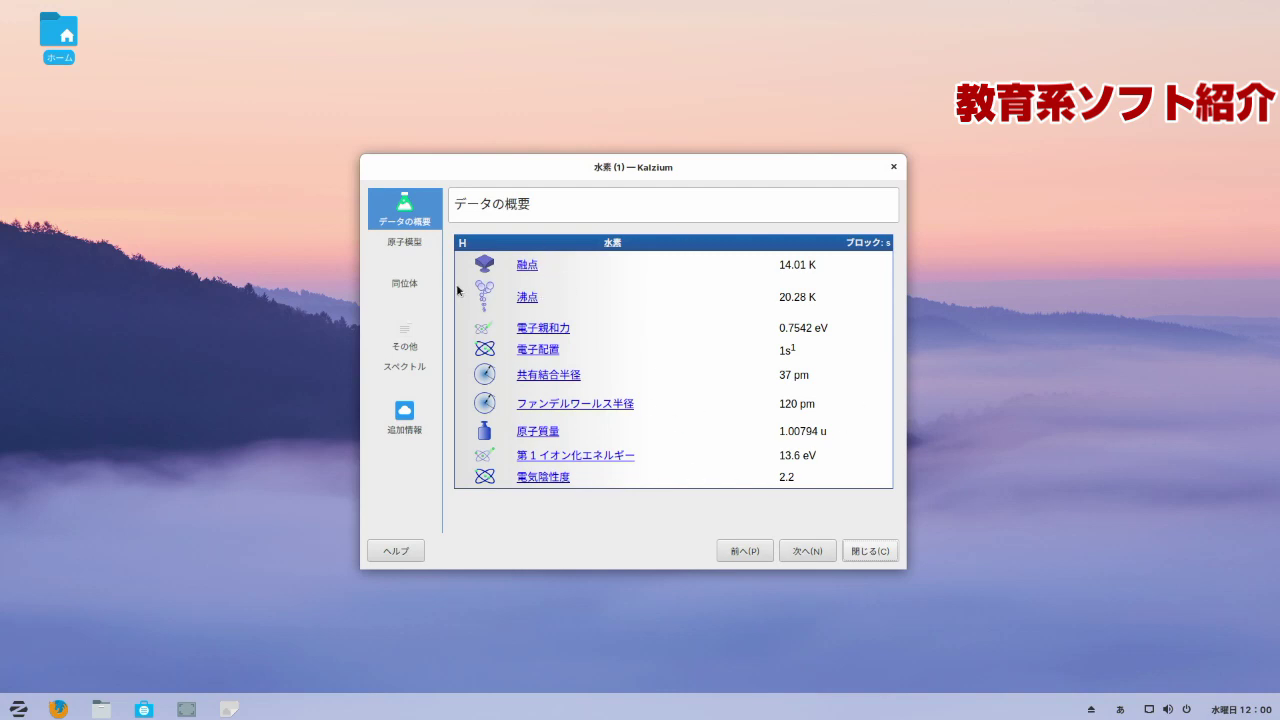
left_click(415, 244)
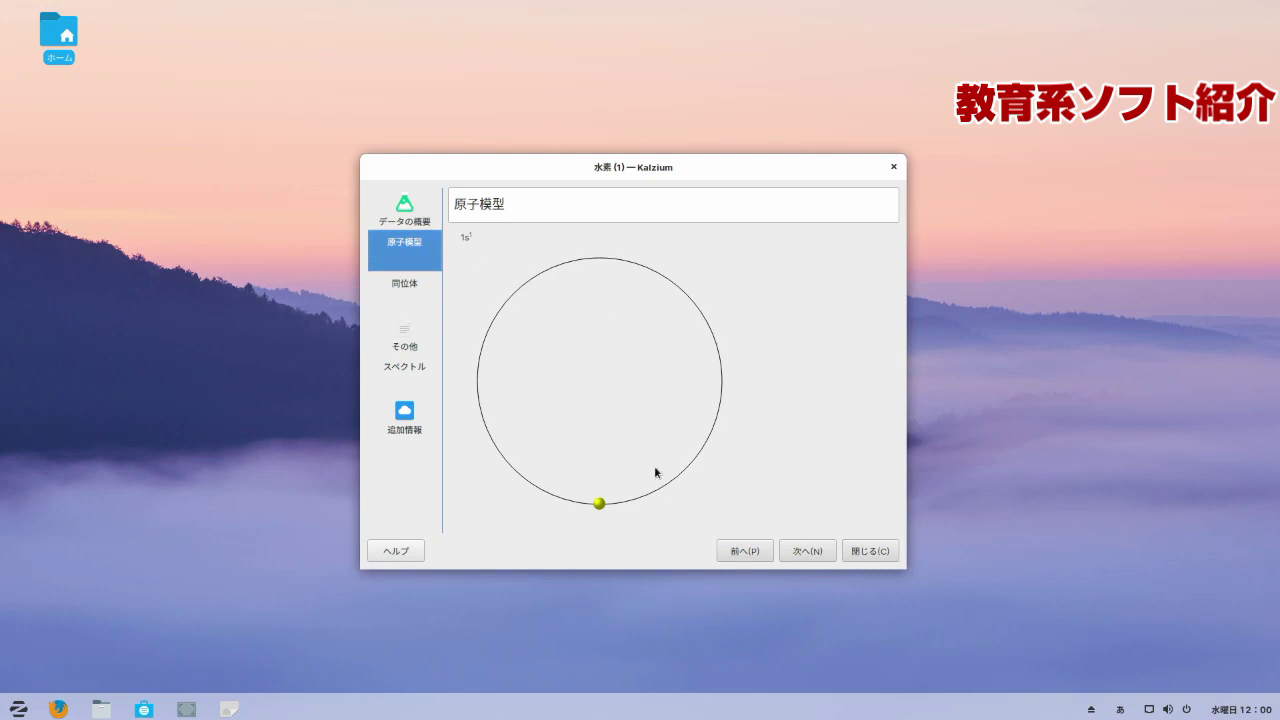
left_click(414, 212)
left_click(419, 412)
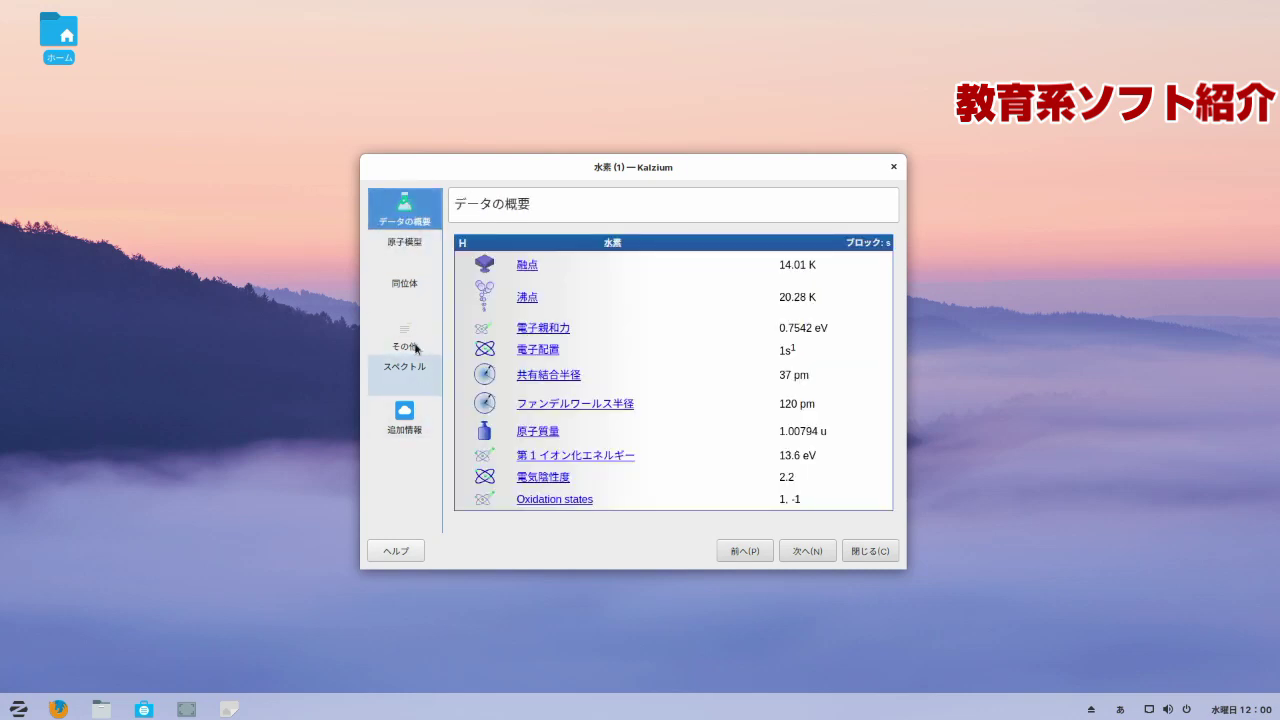
left_click(404, 212)
left_click(882, 550)
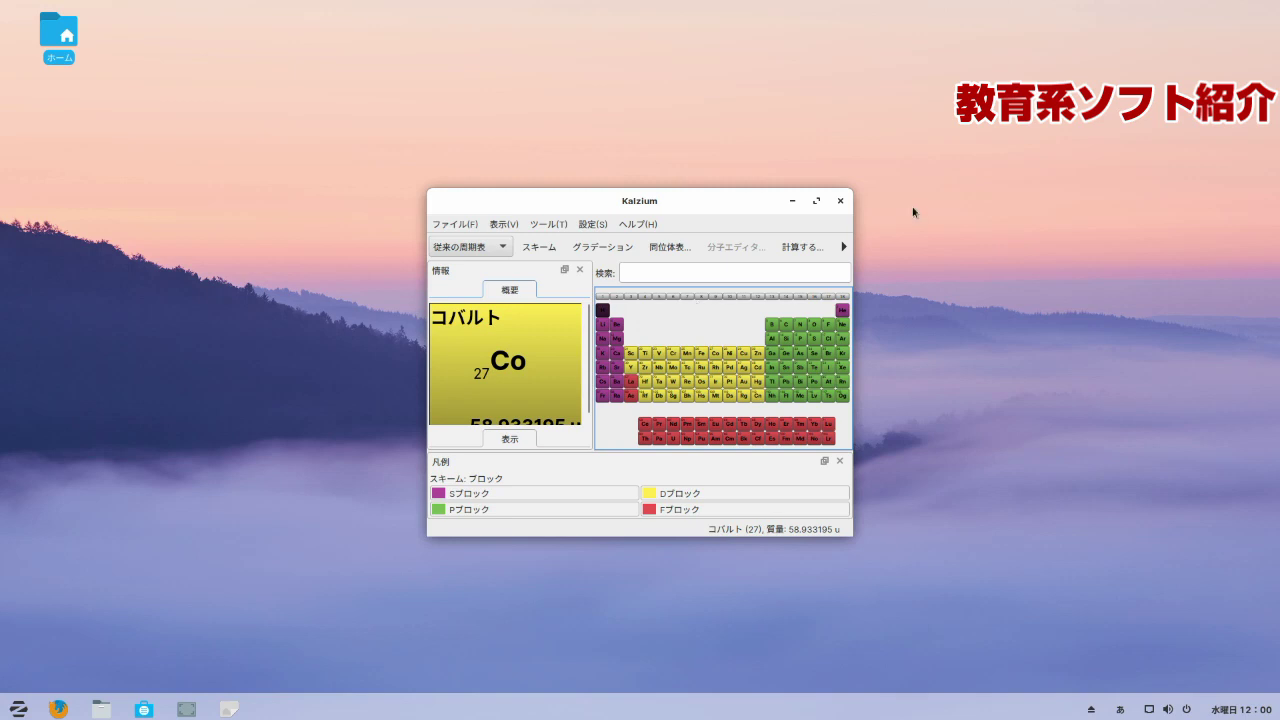
left_click(840, 201)
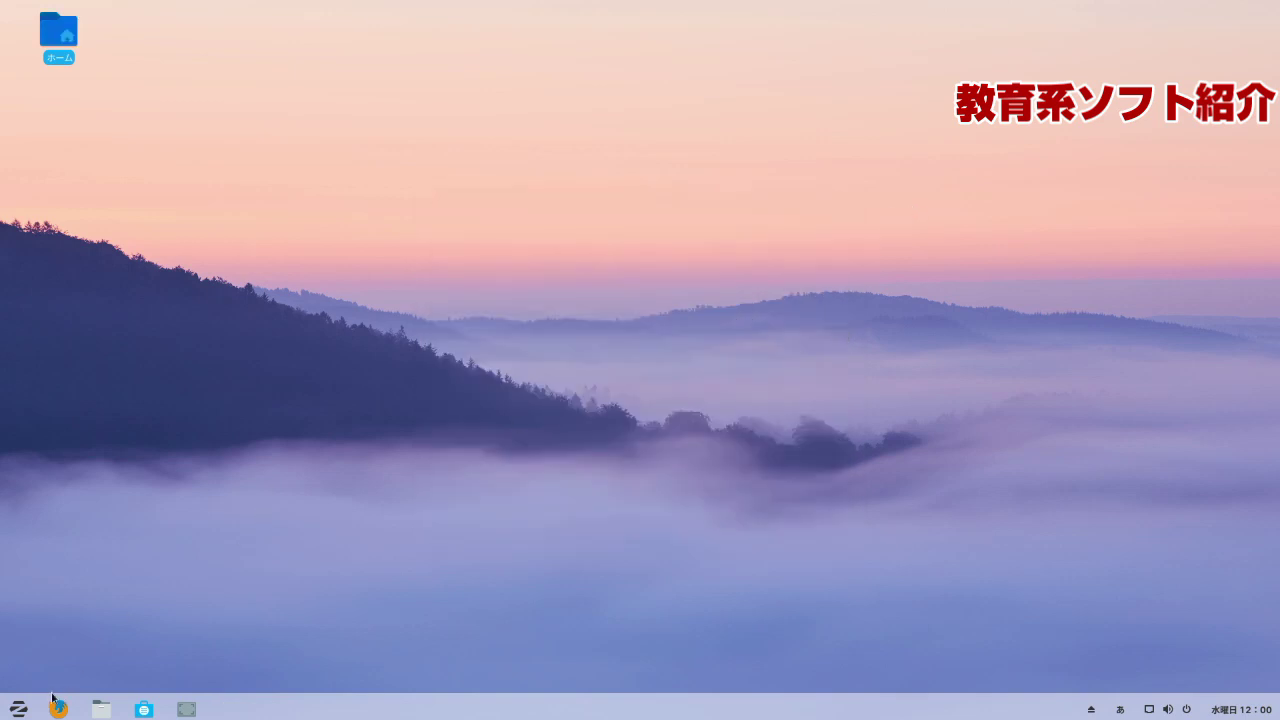
Launch the ステラリウム (Stellarium) planetarium application from the 科学 category.
left_click(17, 708)
scroll(124, 519, "down", 1)
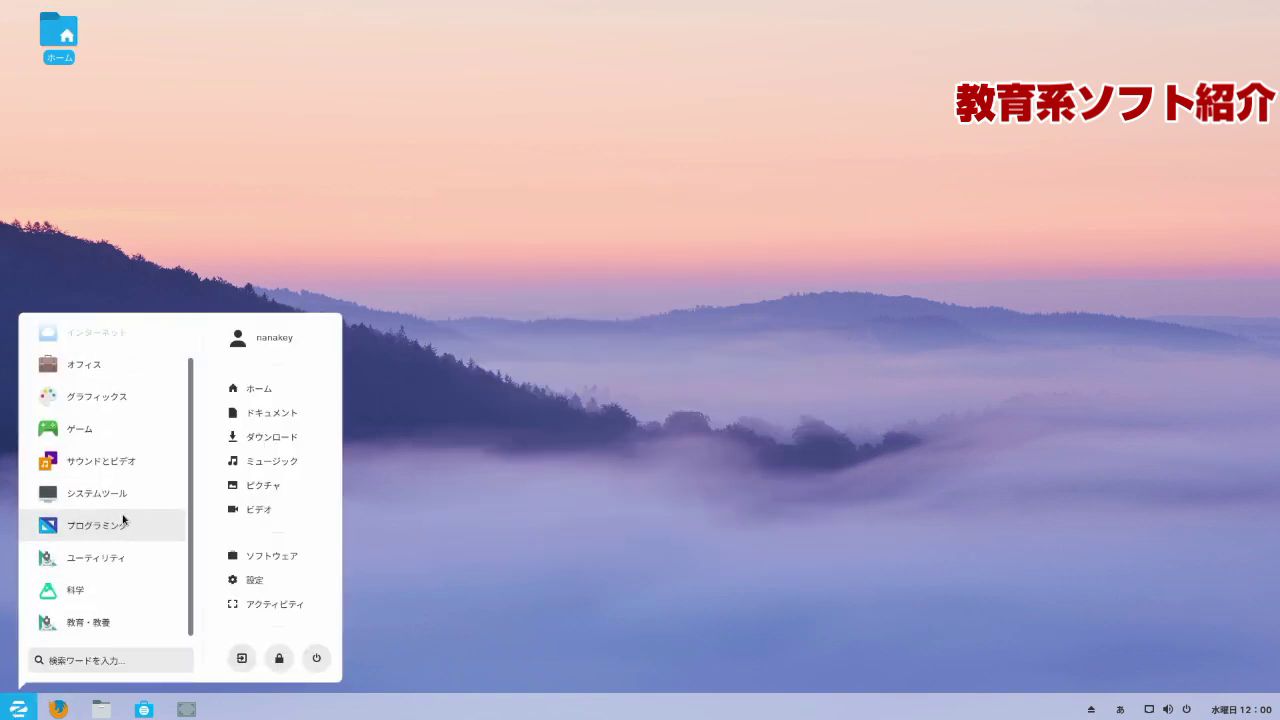
left_click(129, 590)
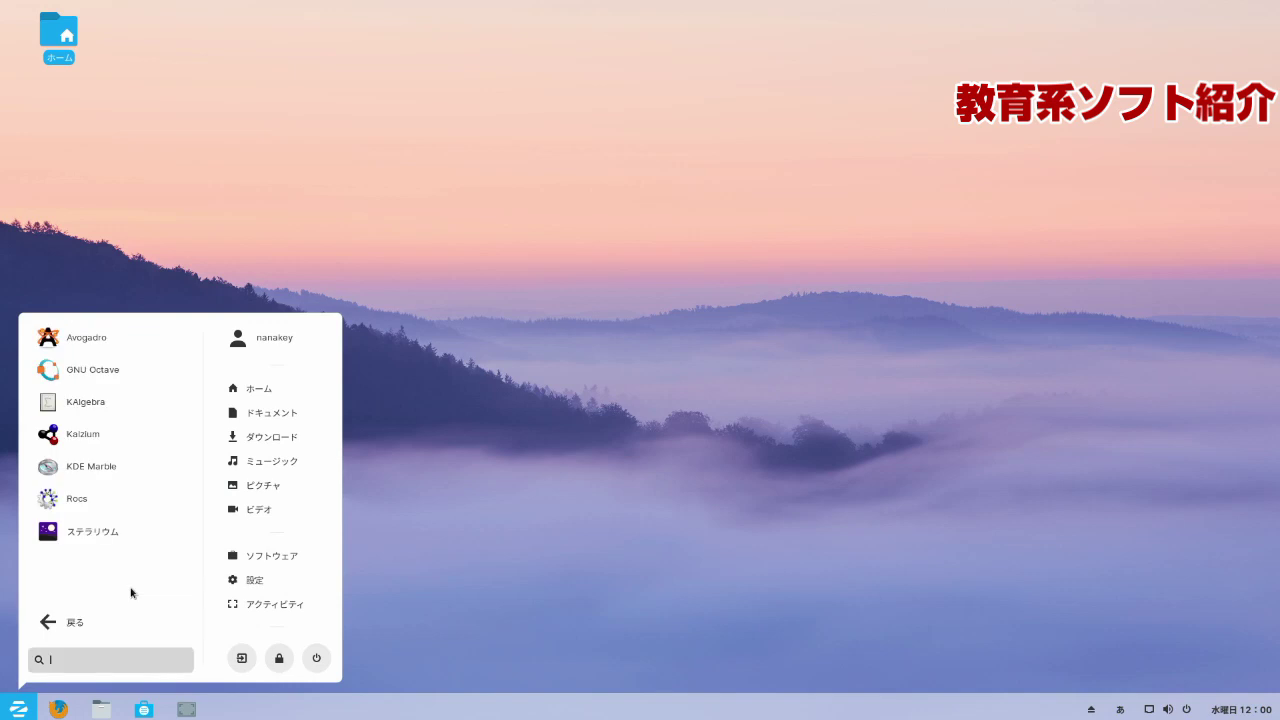
left_click(130, 538)
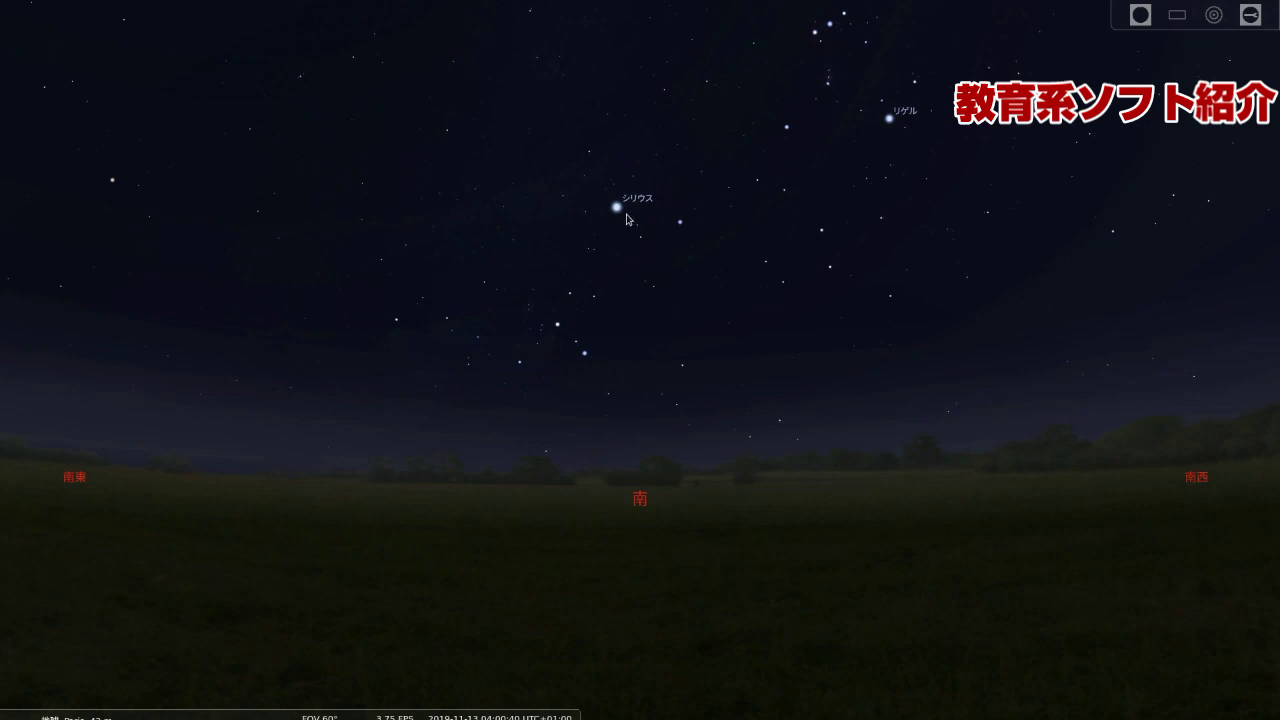
View the details of the stars Sirius, Rigel, Betelgeuse and Procyon in the night sky.
left_click(622, 213)
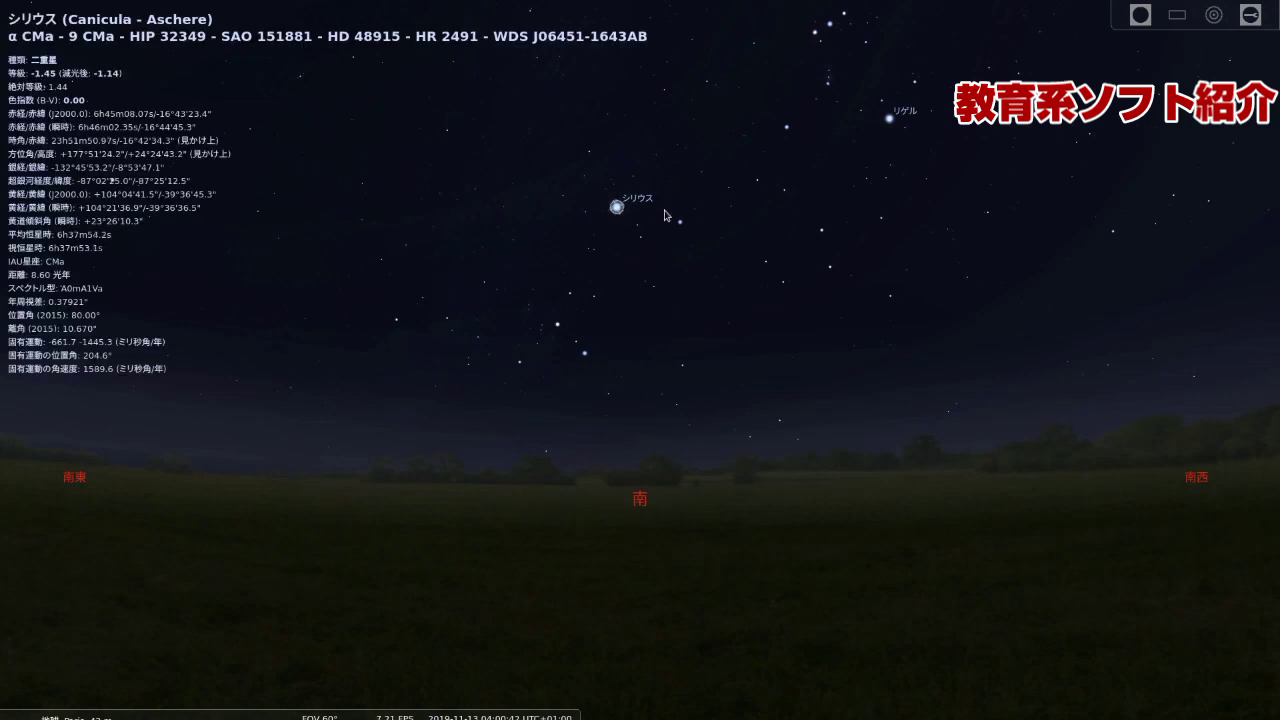
left_click(893, 122)
left_click_drag(647, 185, 532, 540)
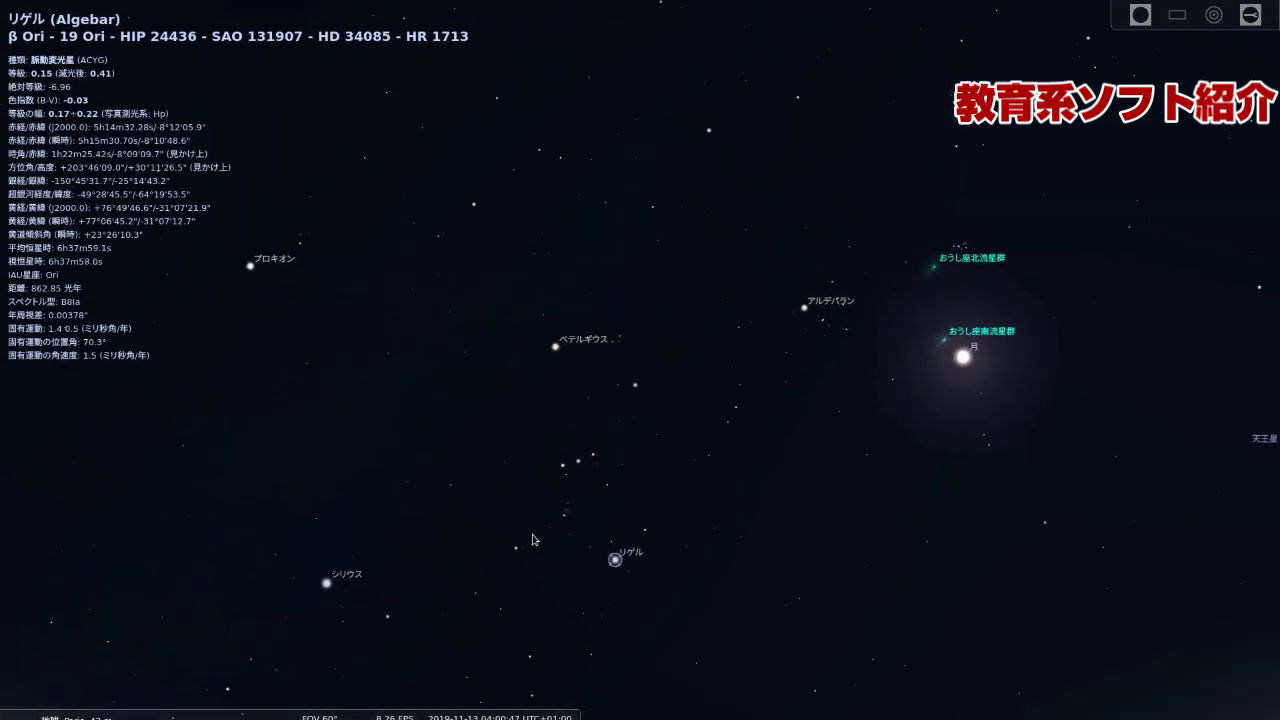
left_click(575, 346)
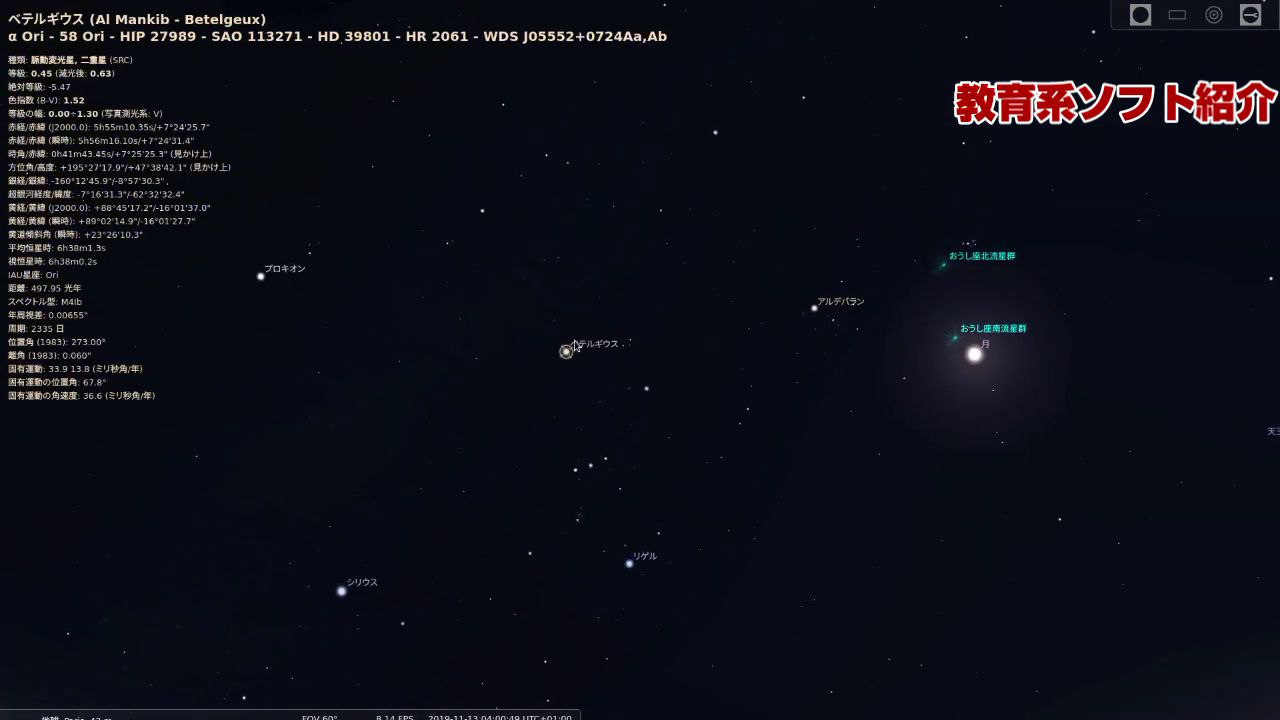
left_click(272, 274)
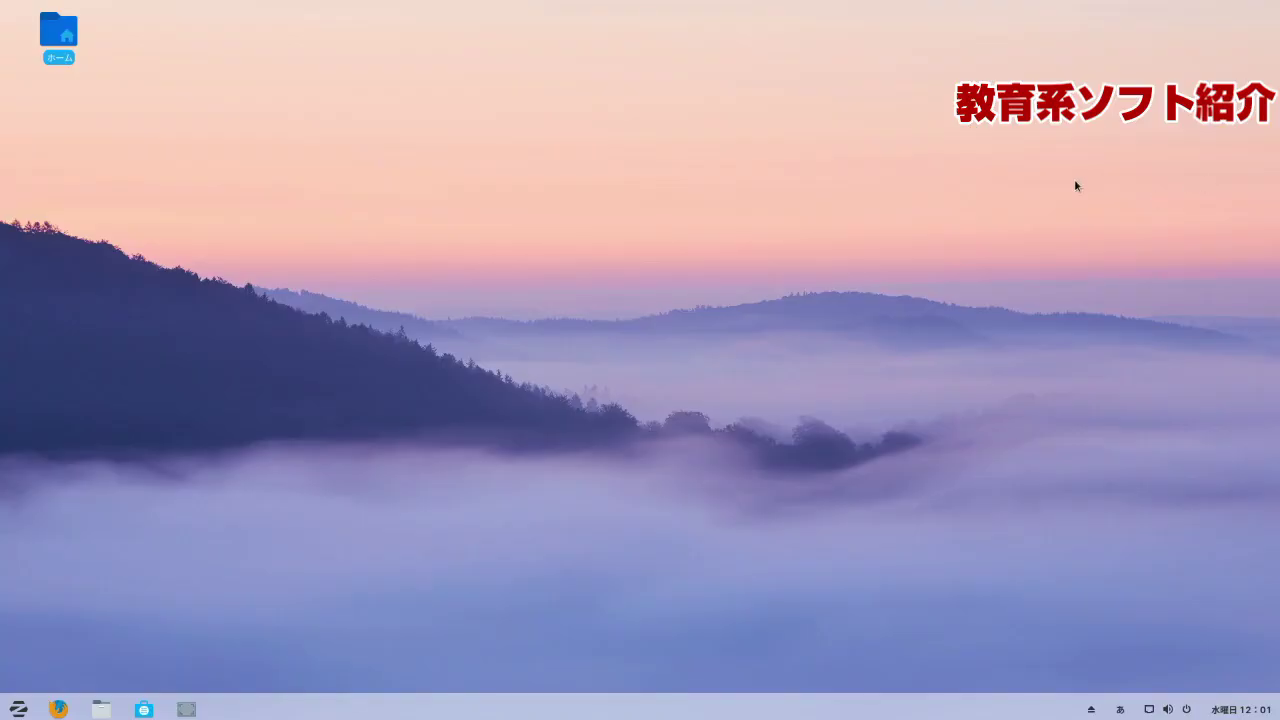
Launch the KBruch fraction-learning application from the 教育・教養 category.
left_click(30, 699)
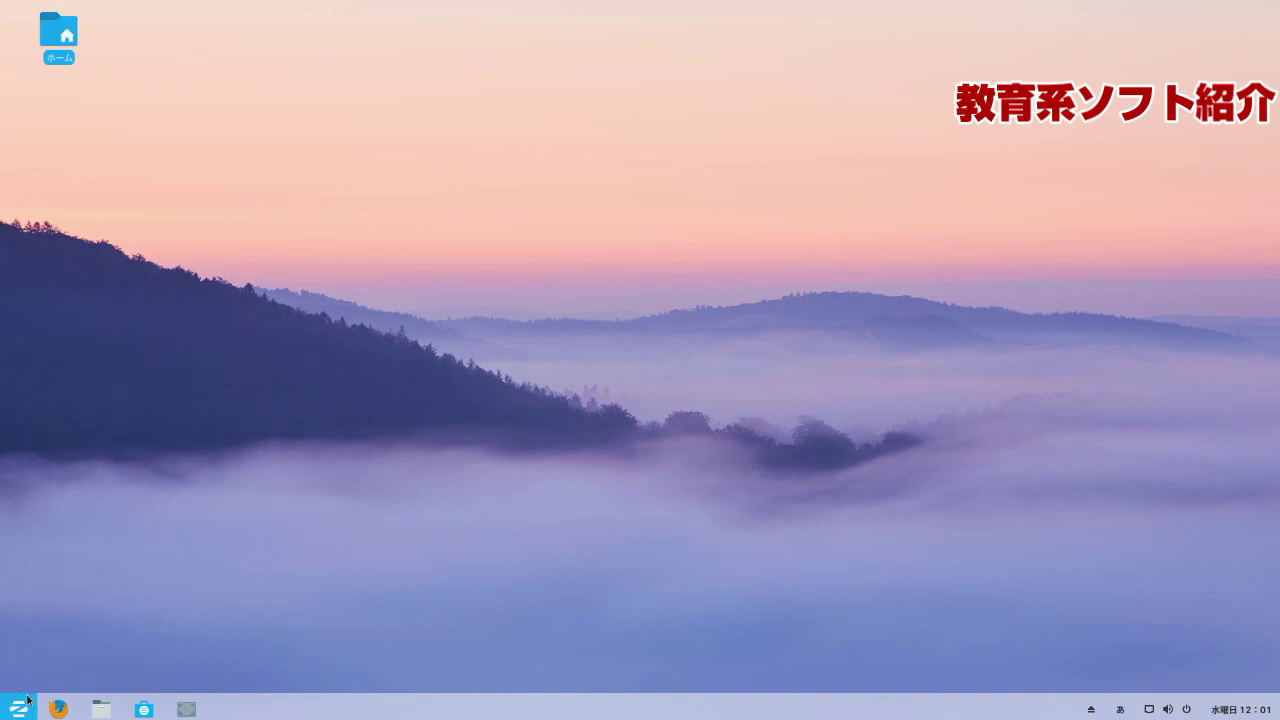
scroll(134, 510, "down", 1)
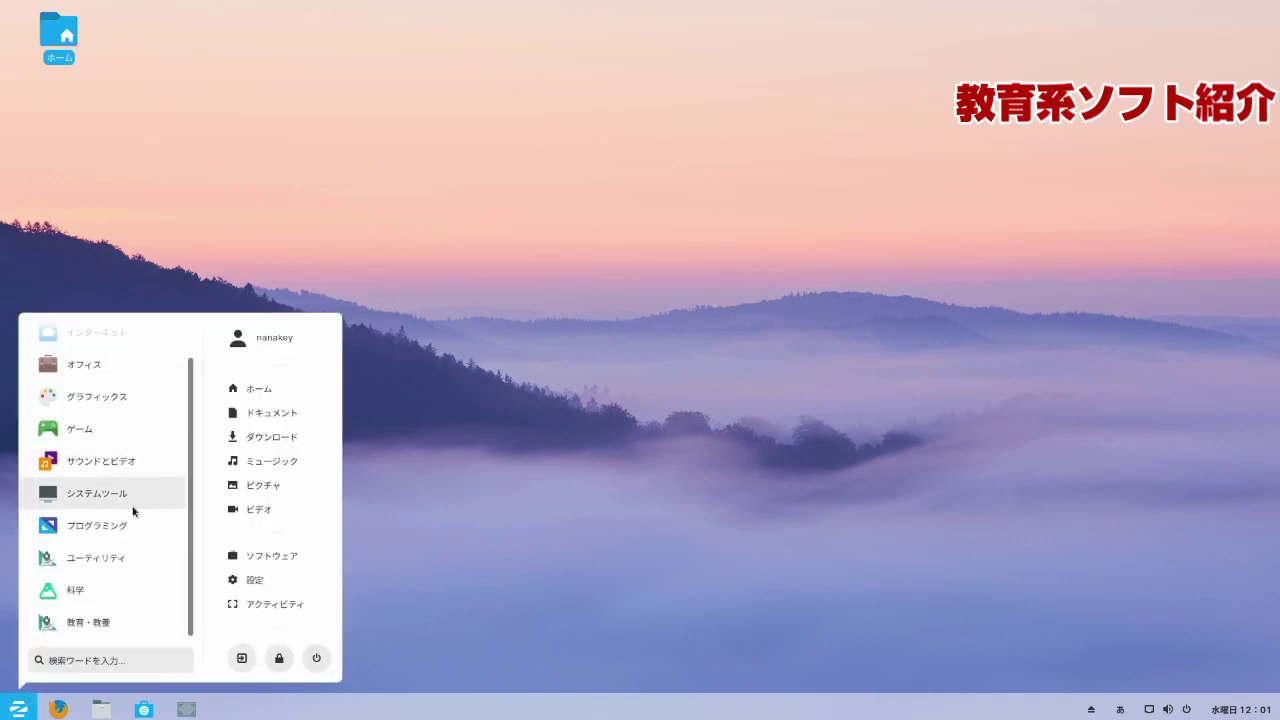
left_click(136, 615)
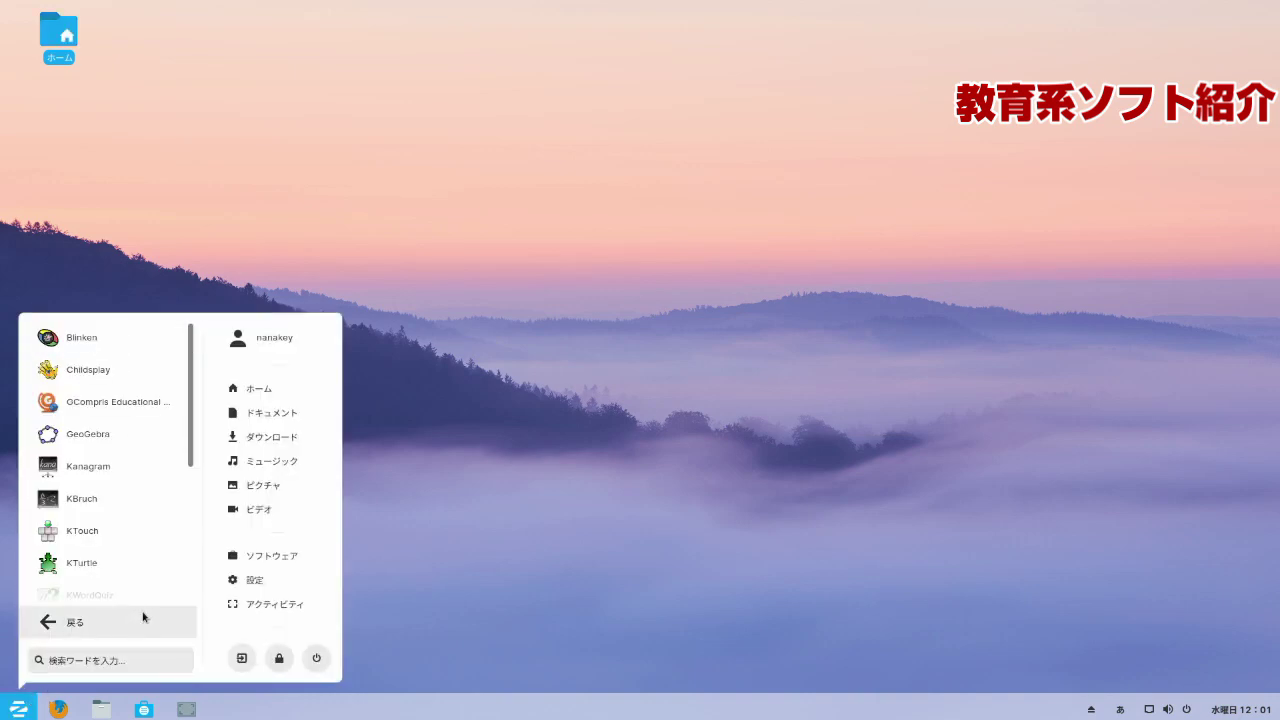
left_click(157, 507)
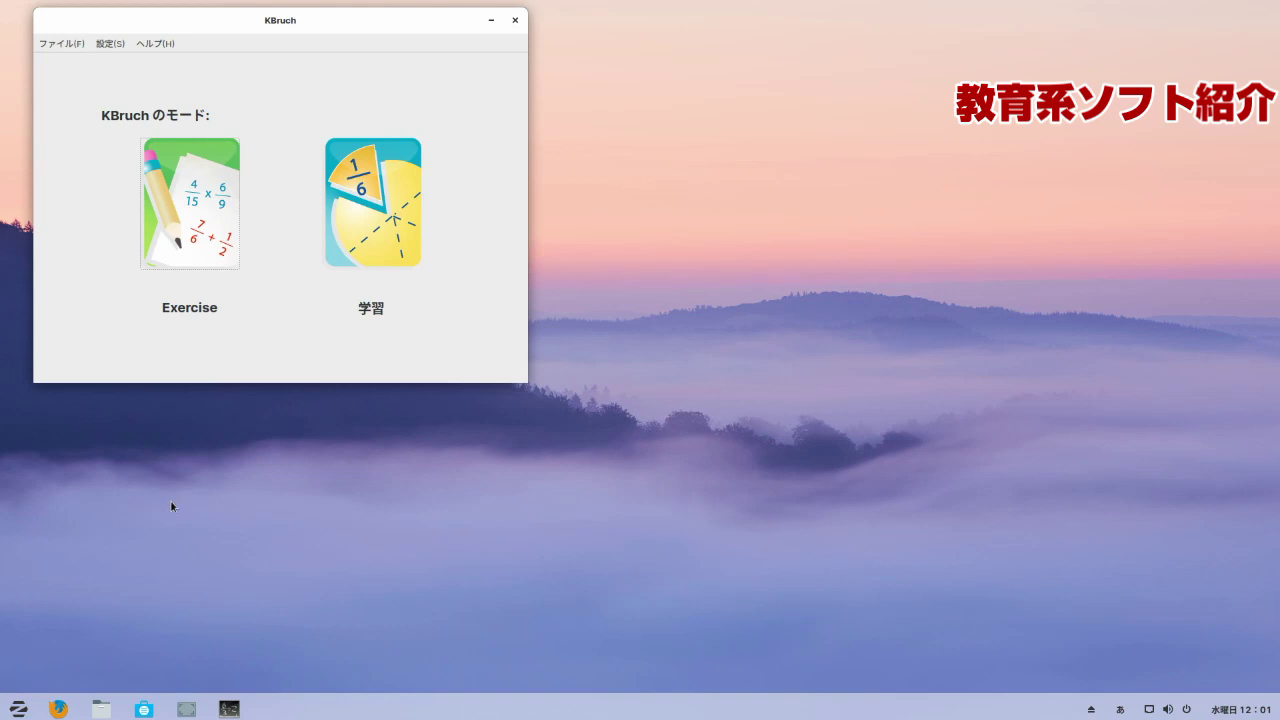
Open KBruch's Exercise mode, move its window away from the screen corner, and turn off the division (割り算) option.
left_click(220, 260)
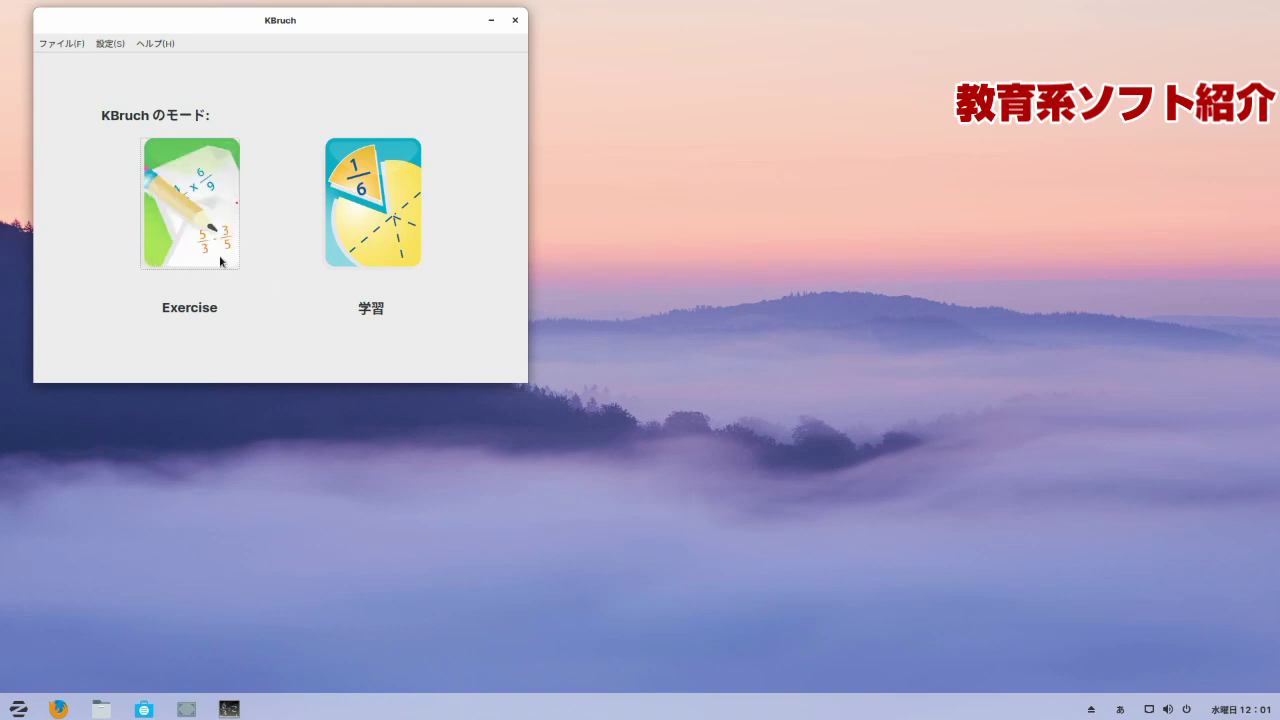
left_click_drag(389, 6, 688, 97)
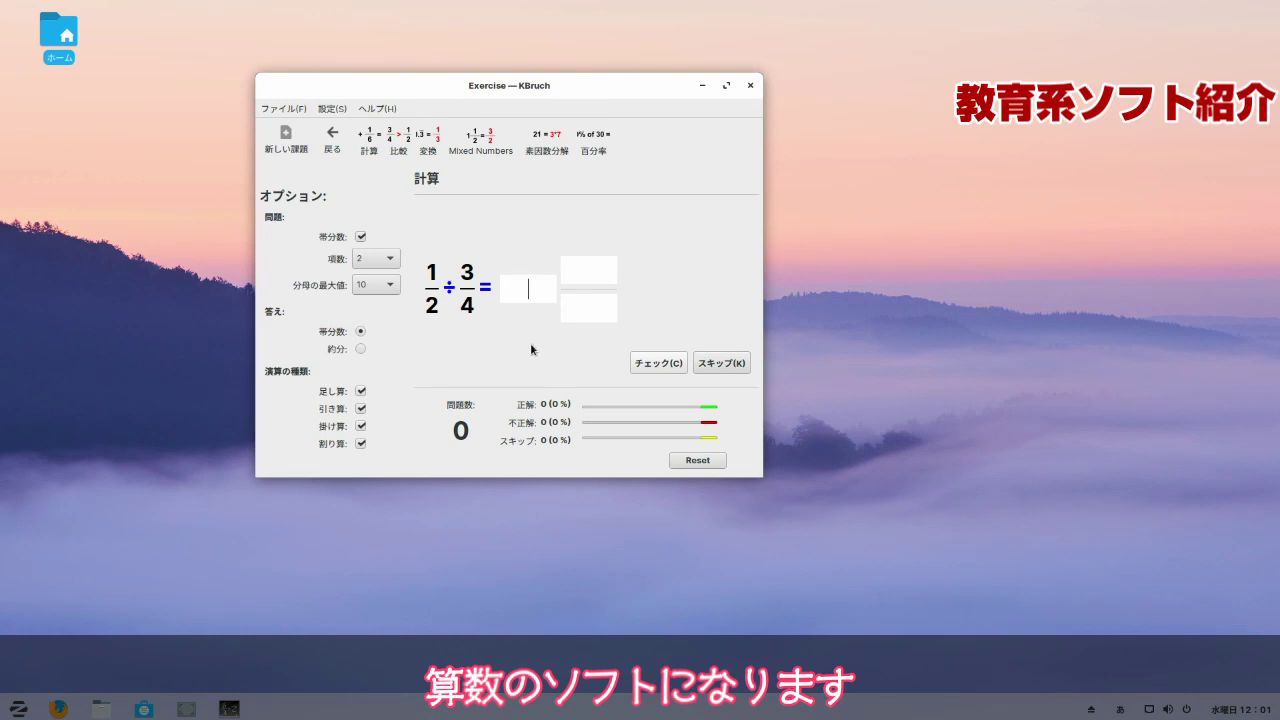
left_click(362, 446)
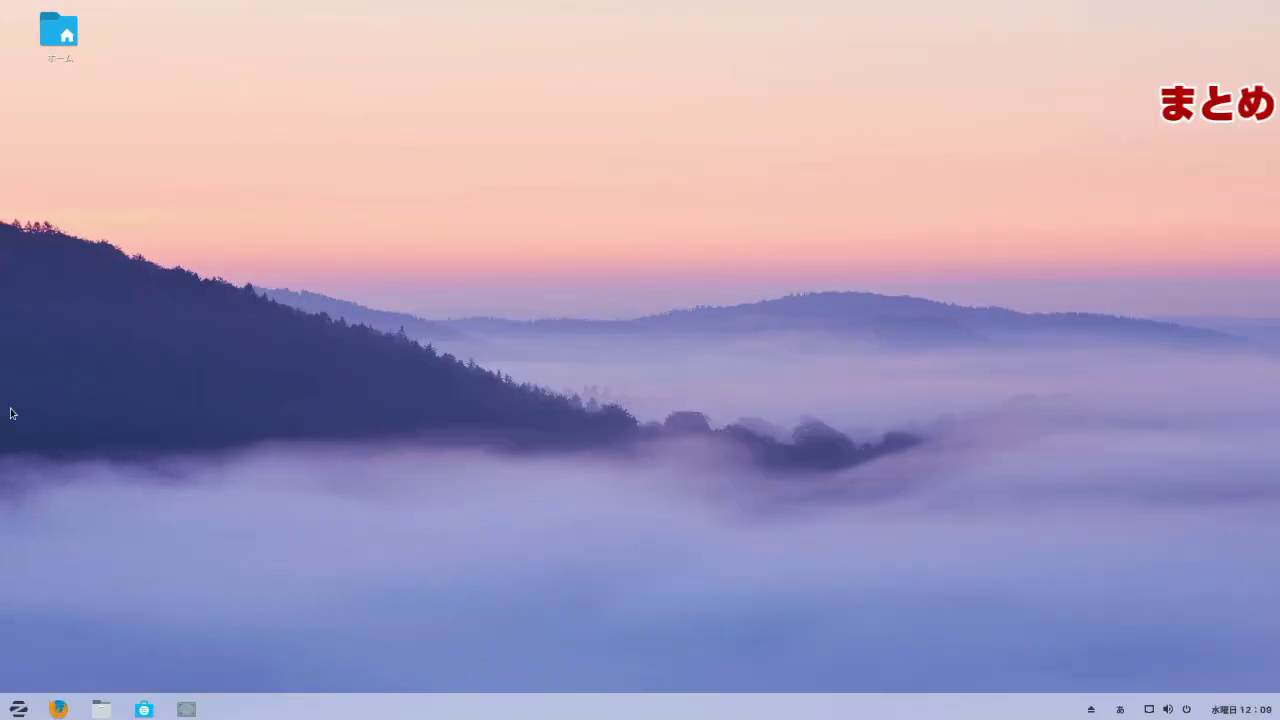
Bring up the Veyon website in Firefox and read through the classroom monitoring features on its home page.
left_click(10, 708)
left_click(10, 708)
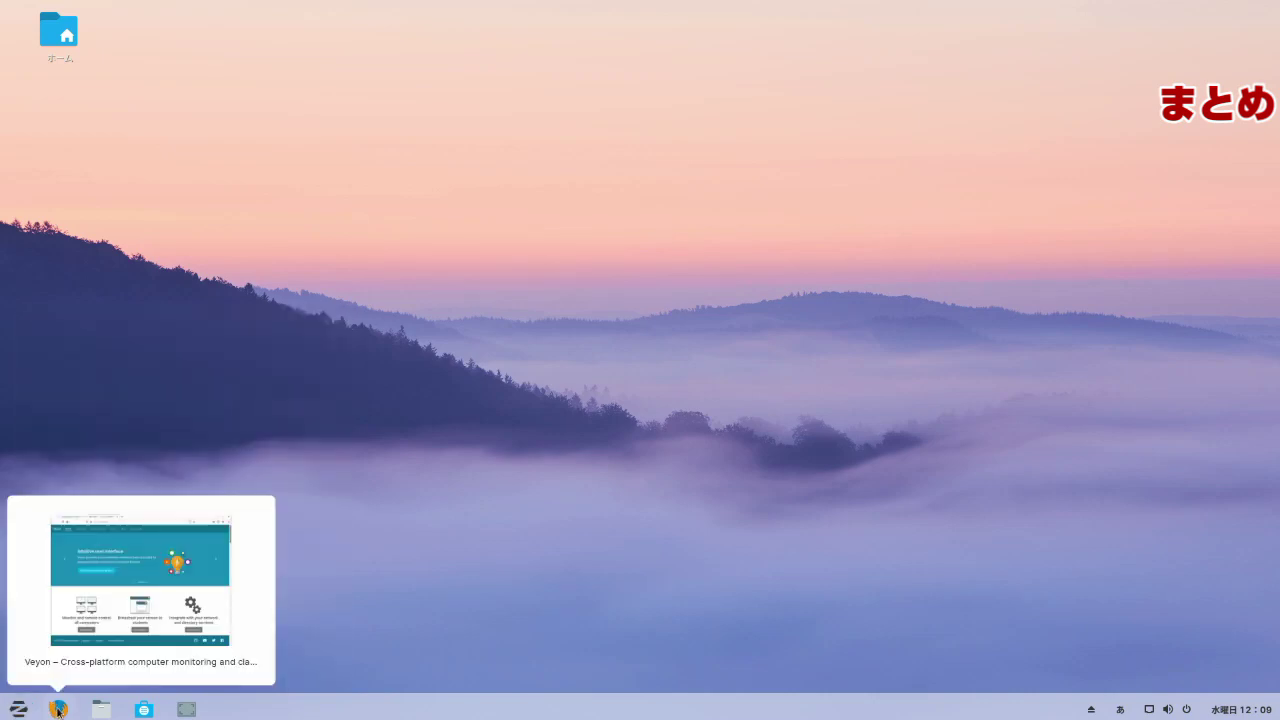
left_click(58, 711)
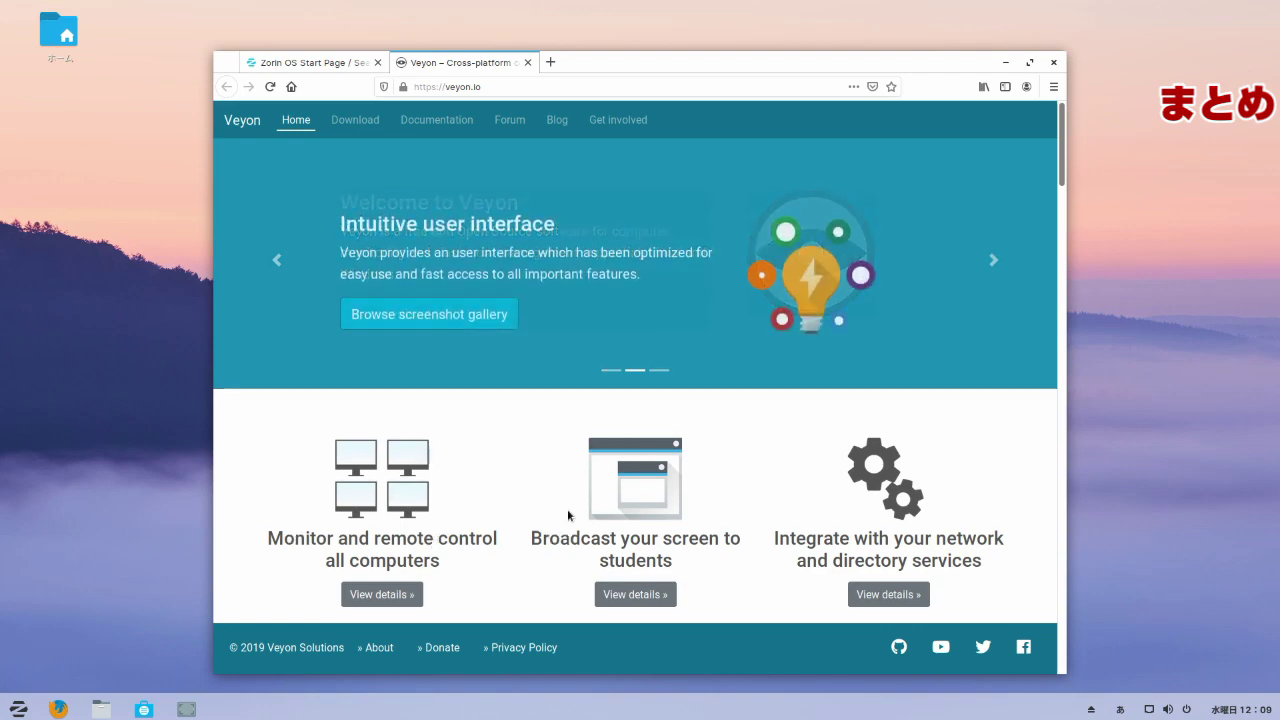
scroll(567, 515, "down", 6)
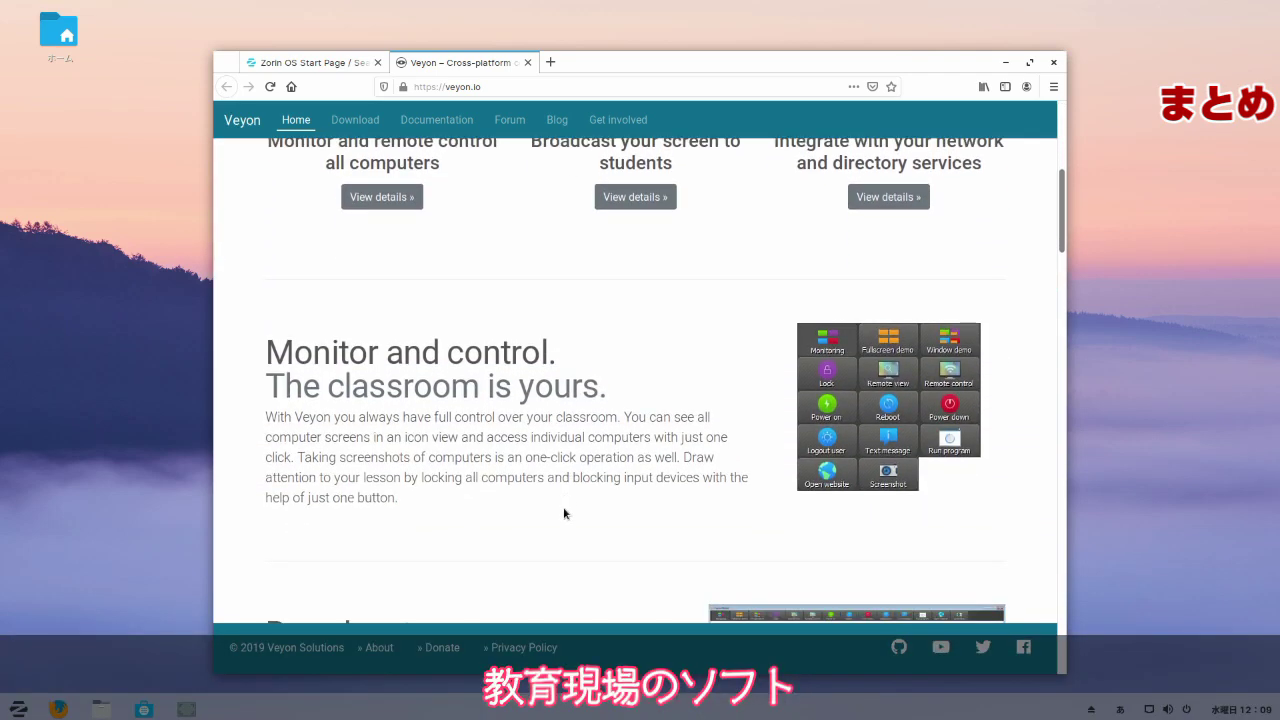
scroll(563, 514, "down", 3)
scroll(561, 513, "up", 6)
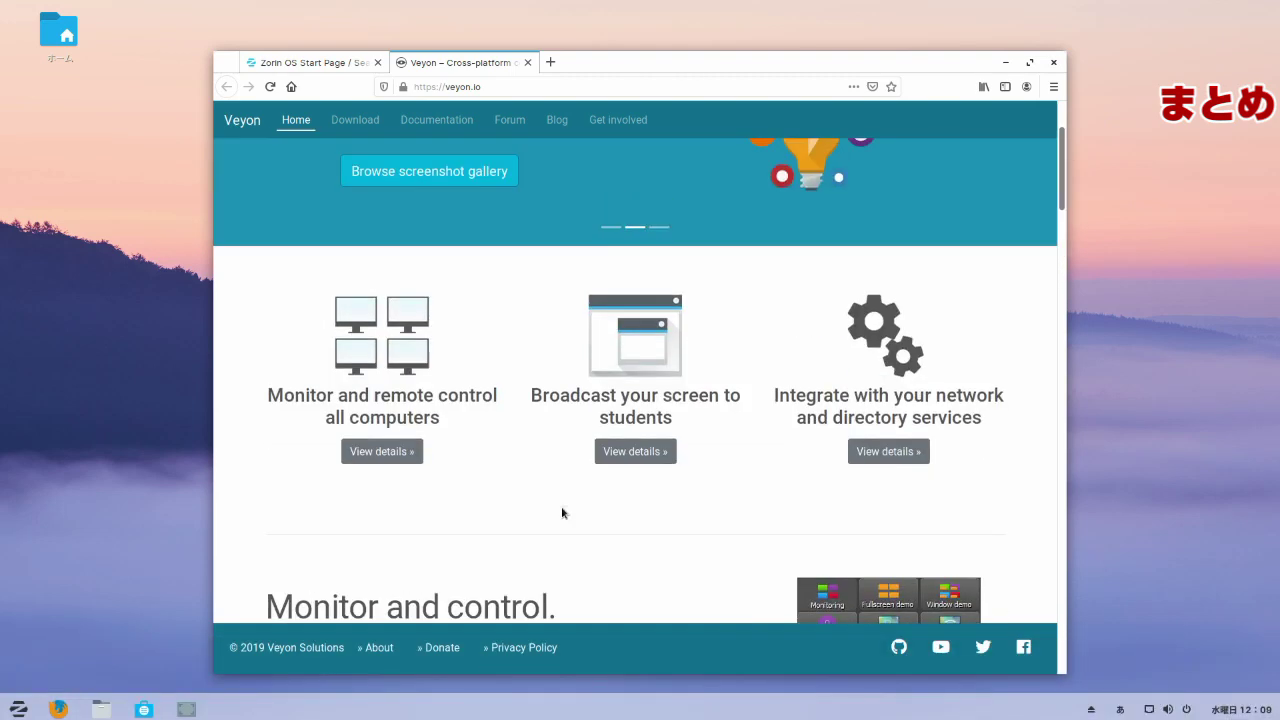
scroll(561, 513, "up", 3)
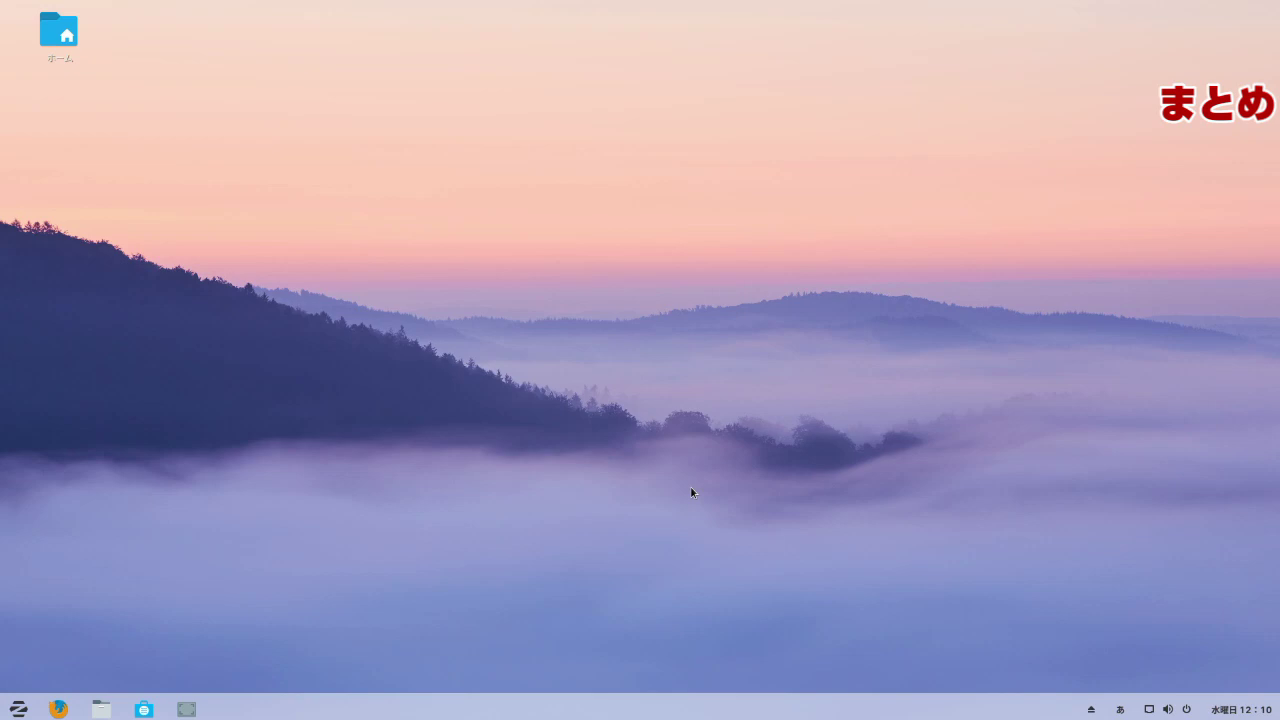
left_click(17, 711)
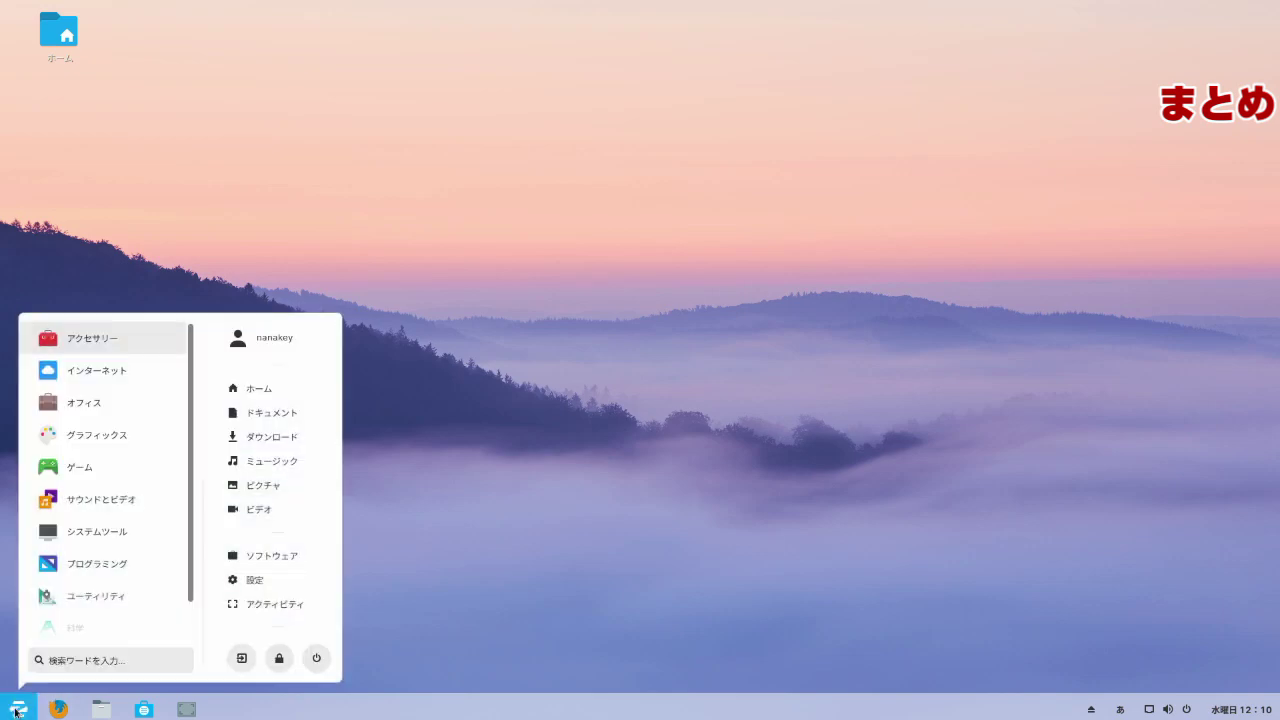
left_click(533, 500)
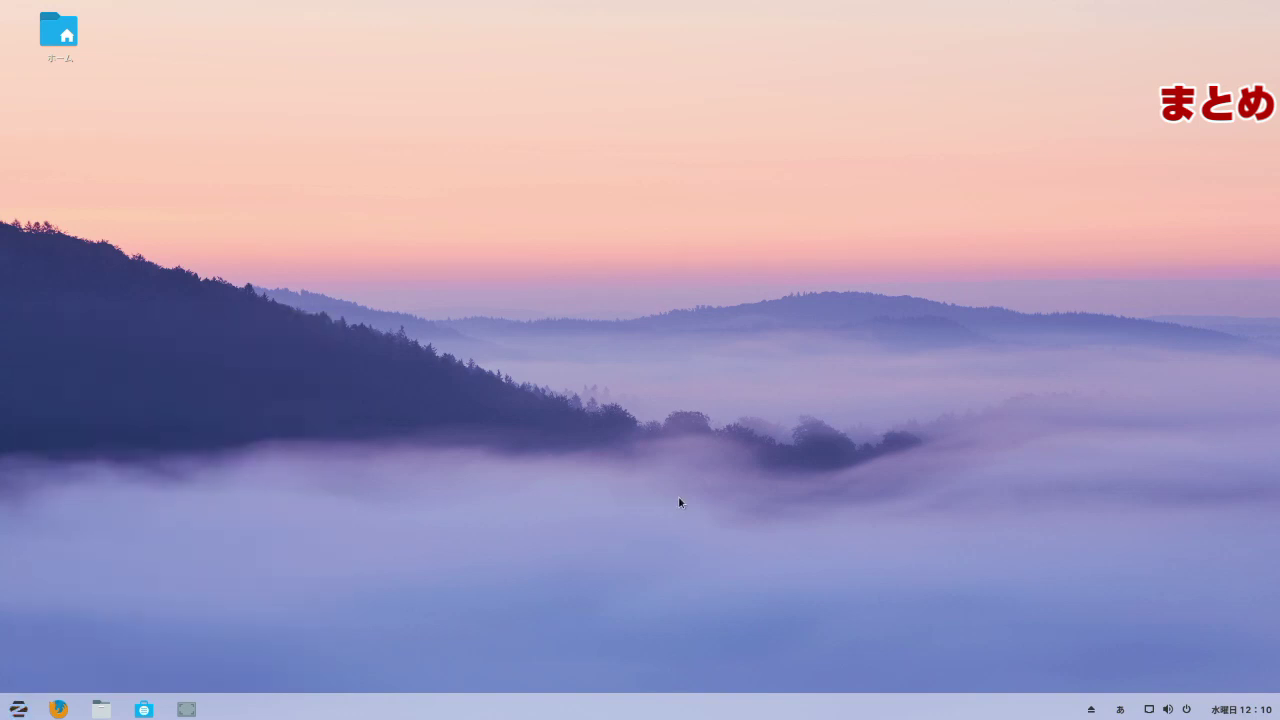